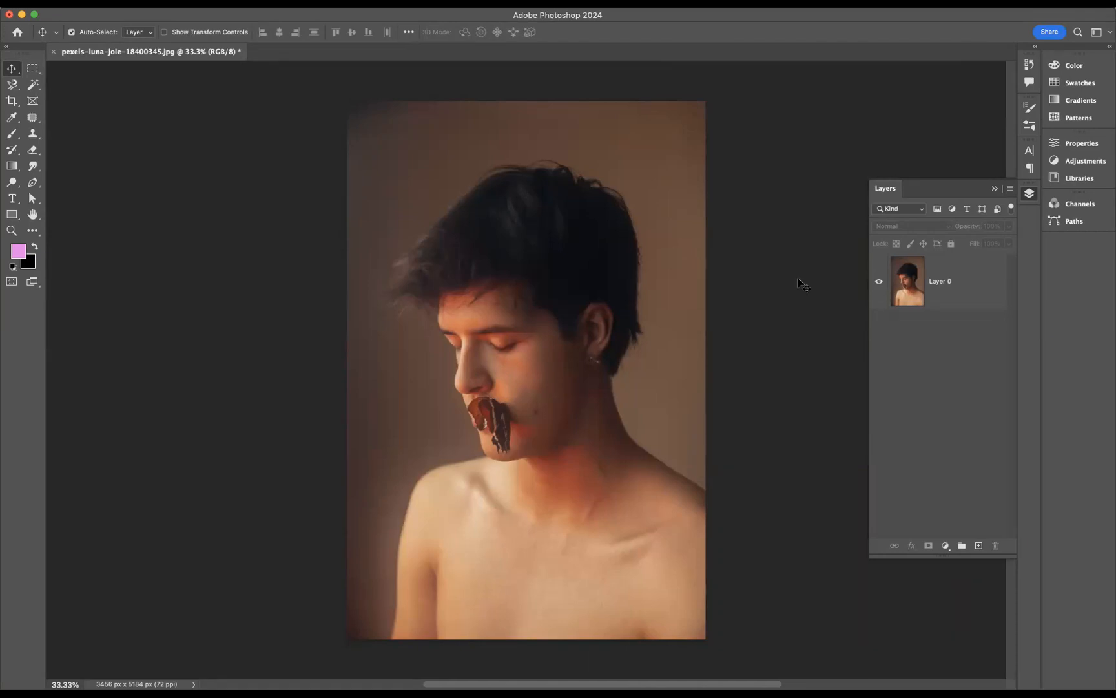
- Select the man in Layer 0 automatically with Select Subject and copy him onto a separate layer
click(979, 298)
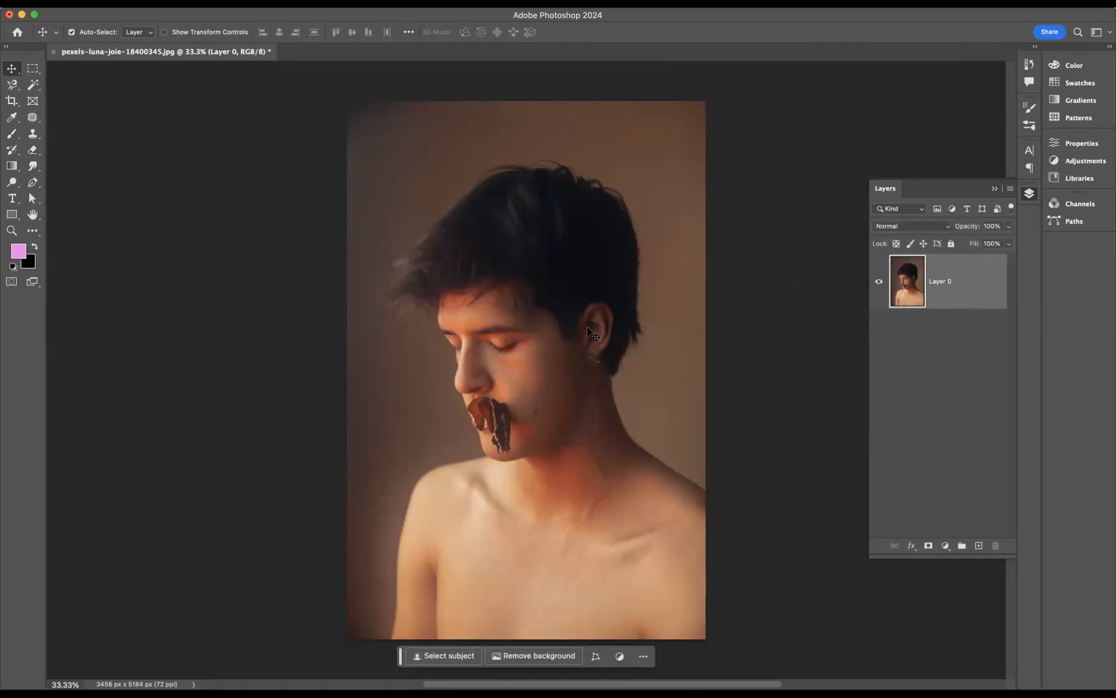
click(15, 86)
click(33, 84)
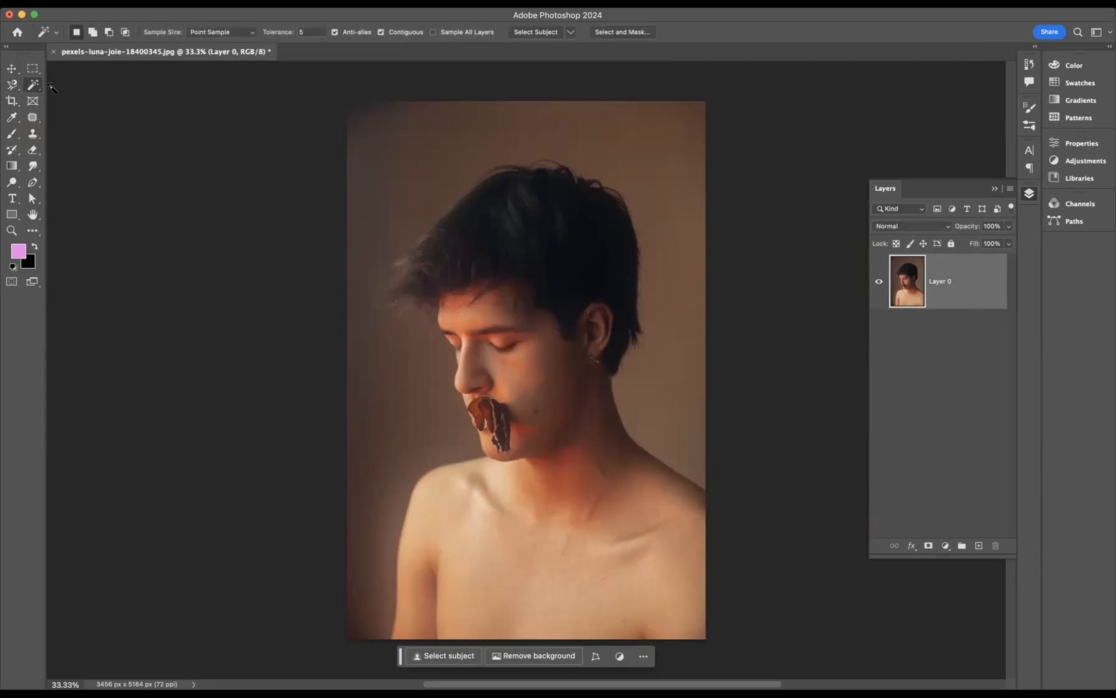
right_click(34, 85)
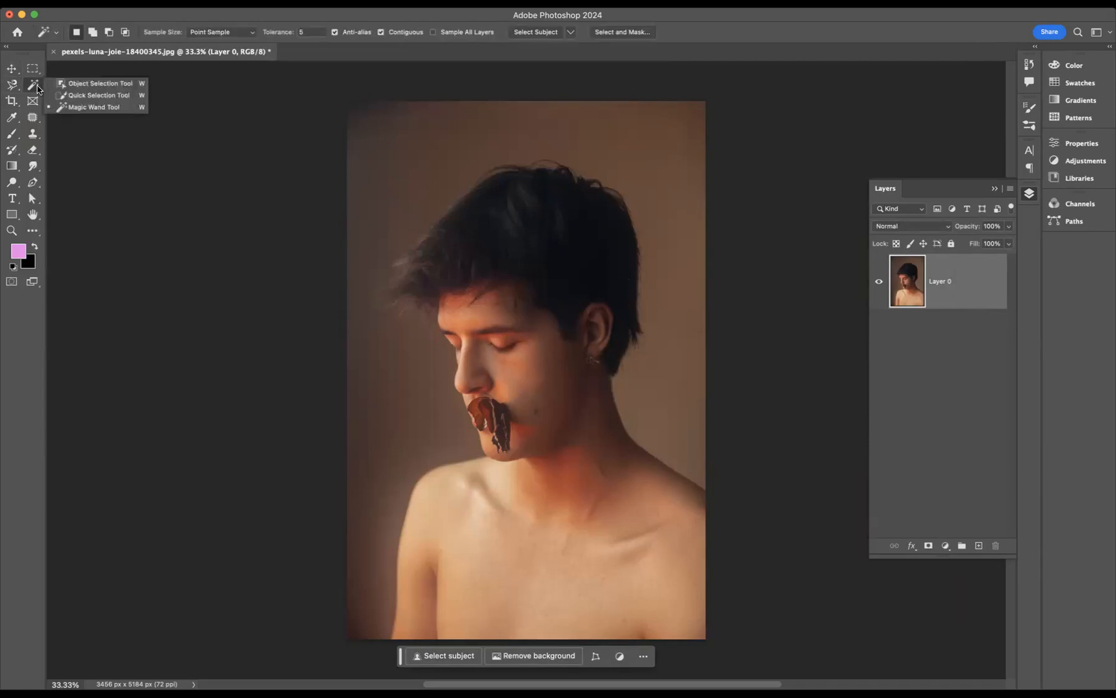
click(79, 97)
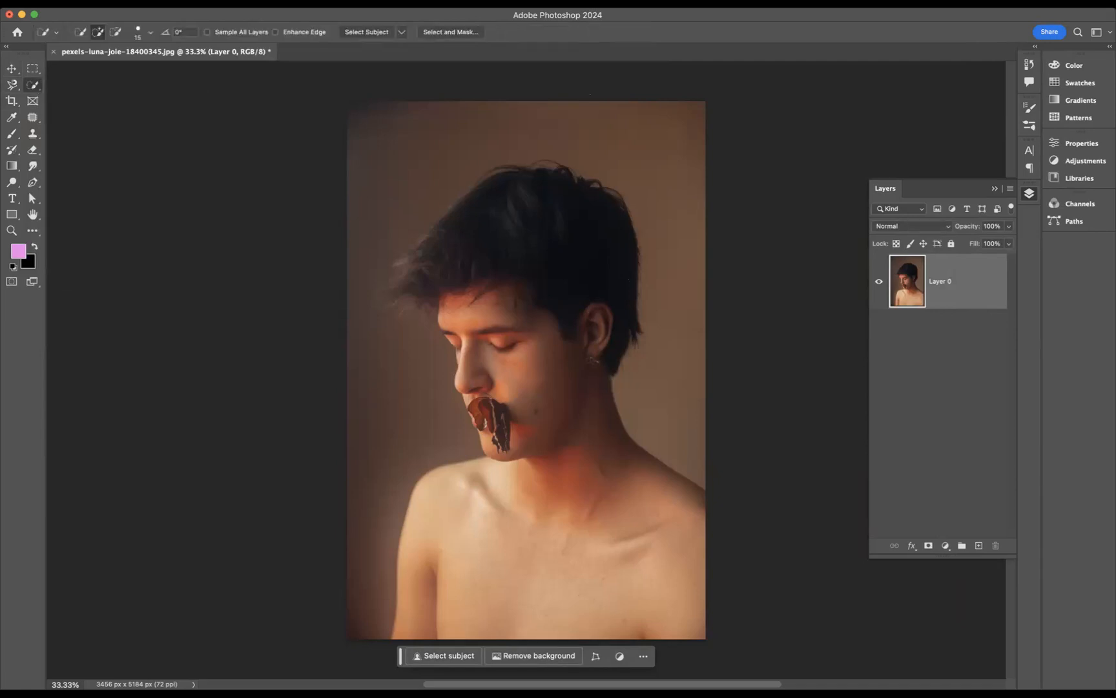
click(364, 33)
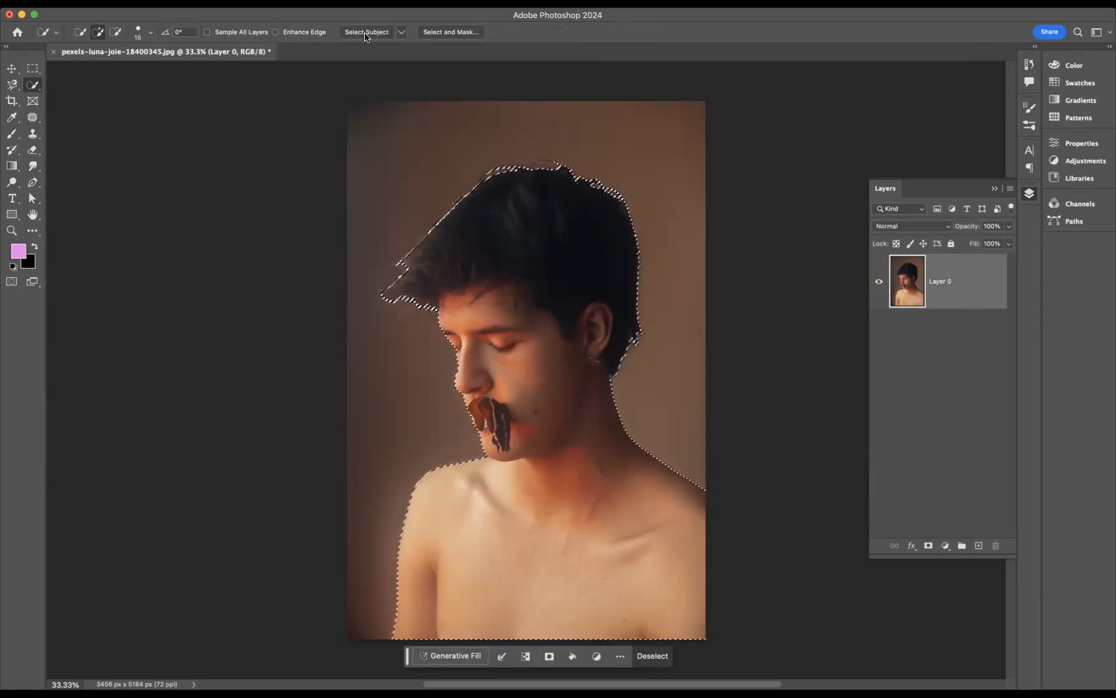
key(super+j)
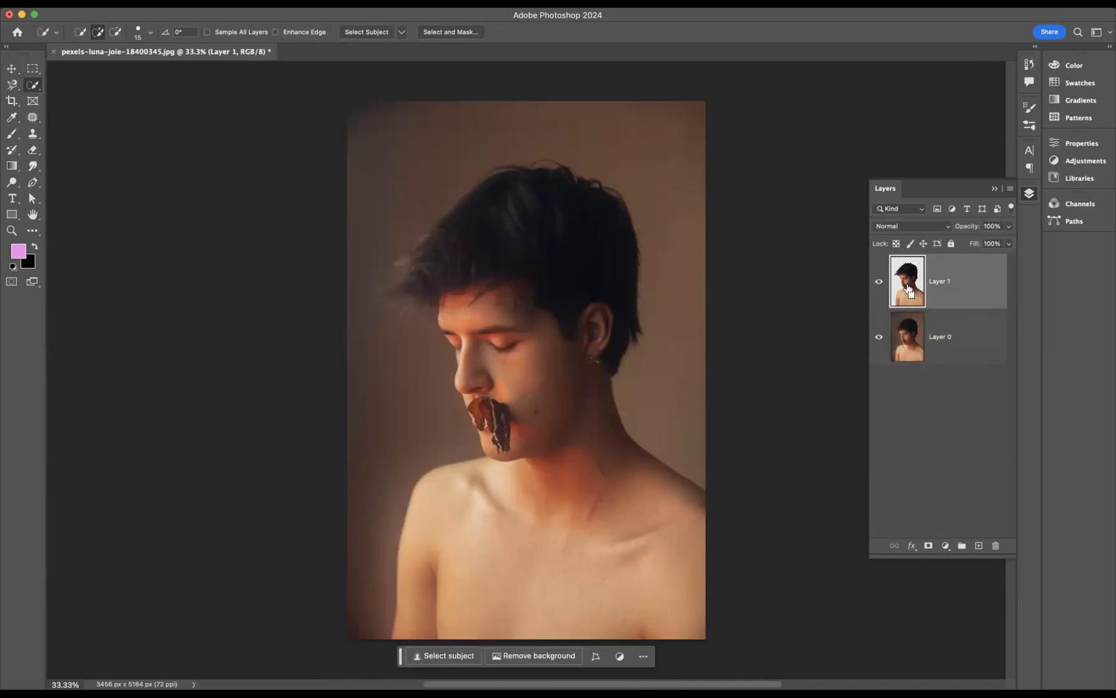
- Load the outline of the cut-out man as a selection and expand it by 100 pixels
super+click(908, 289)
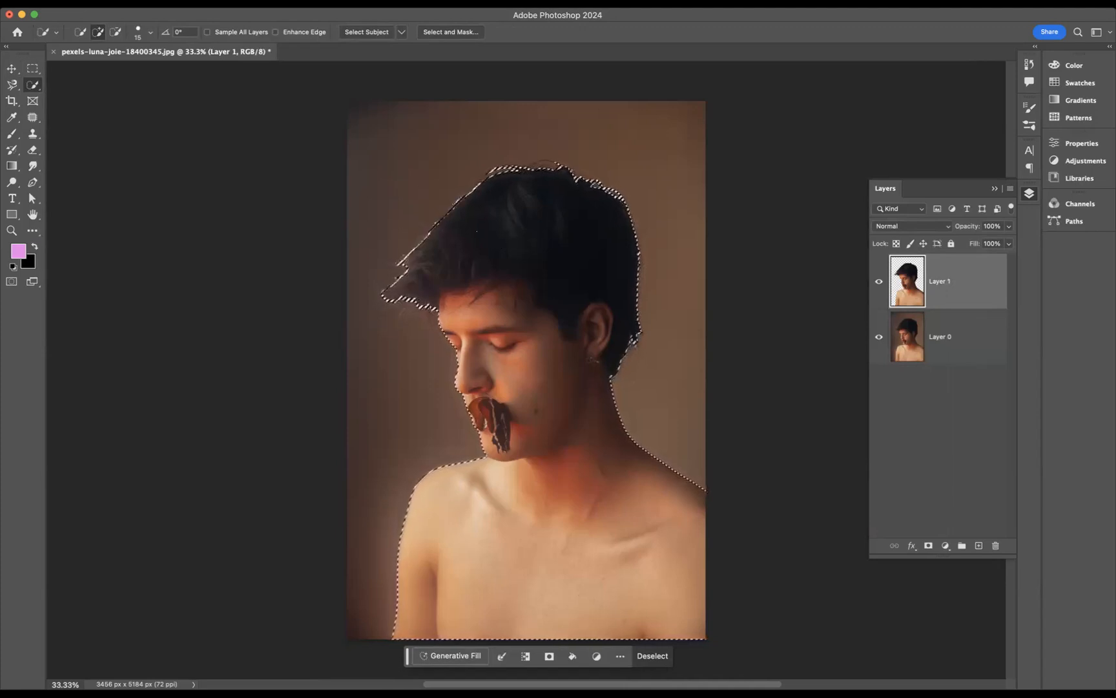
click(305, 4)
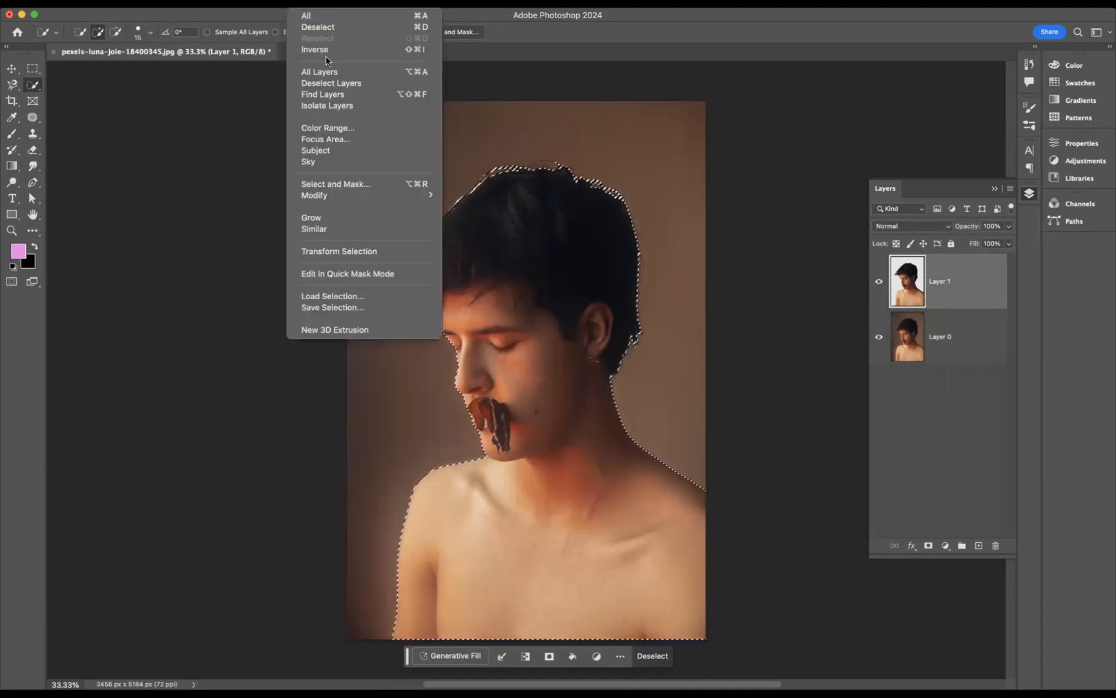
mouse_move(336, 197)
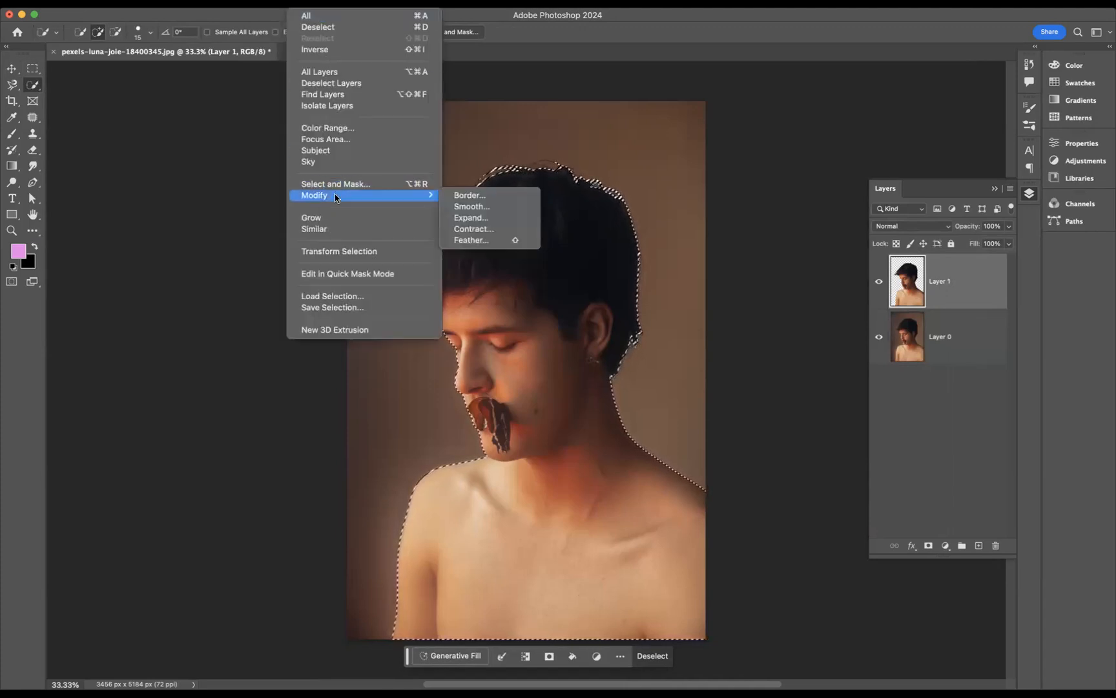
click(489, 224)
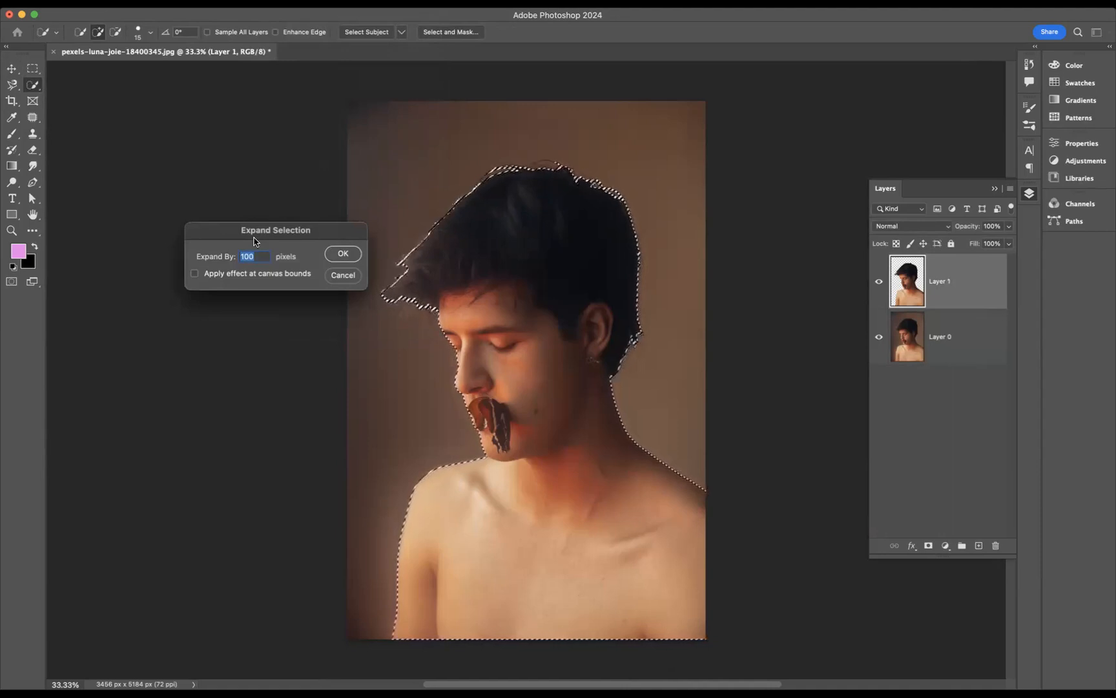
click(345, 256)
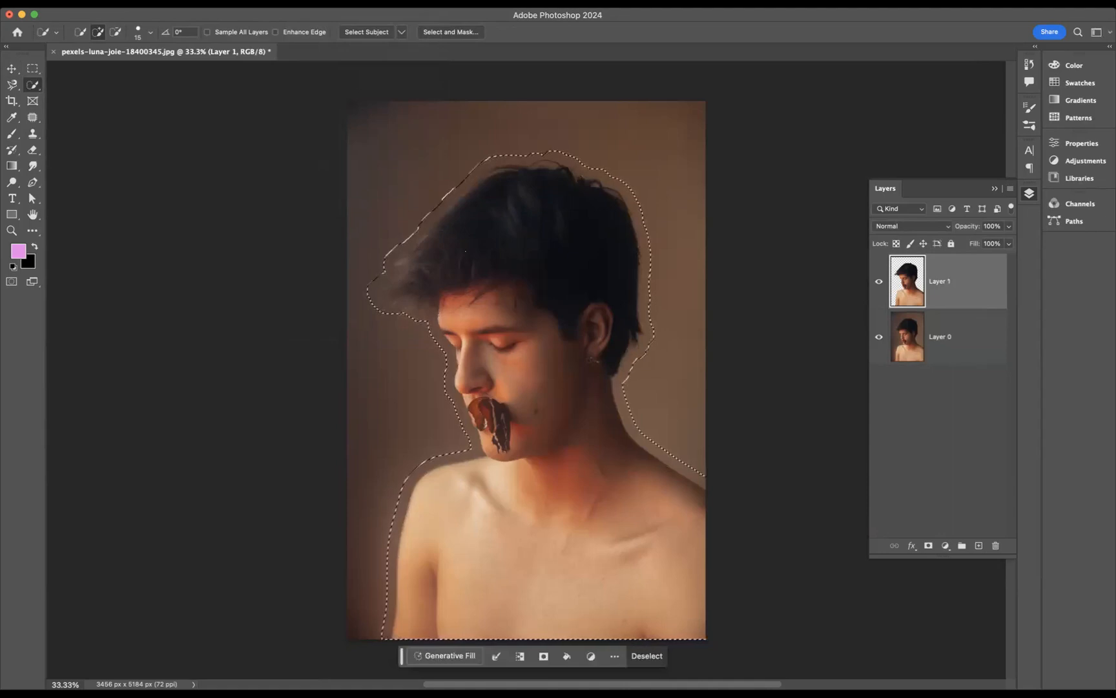
- Hide Layer 1, replace the selected man in Layer 0 with a Content-Aware fill, and deselect
click(879, 283)
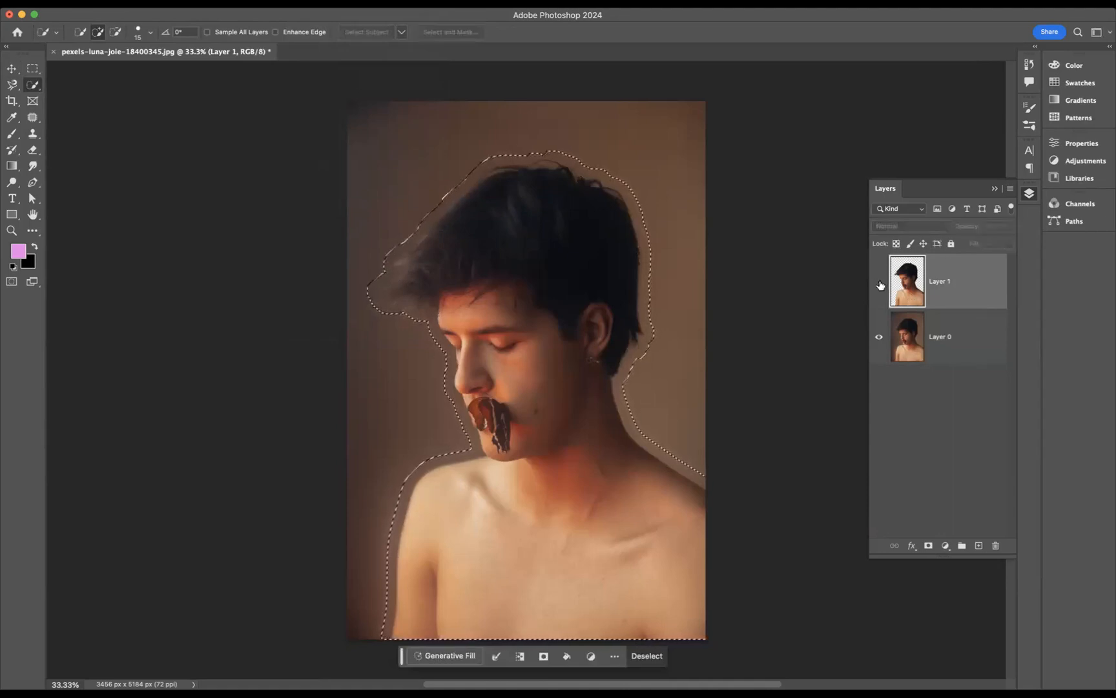
click(952, 333)
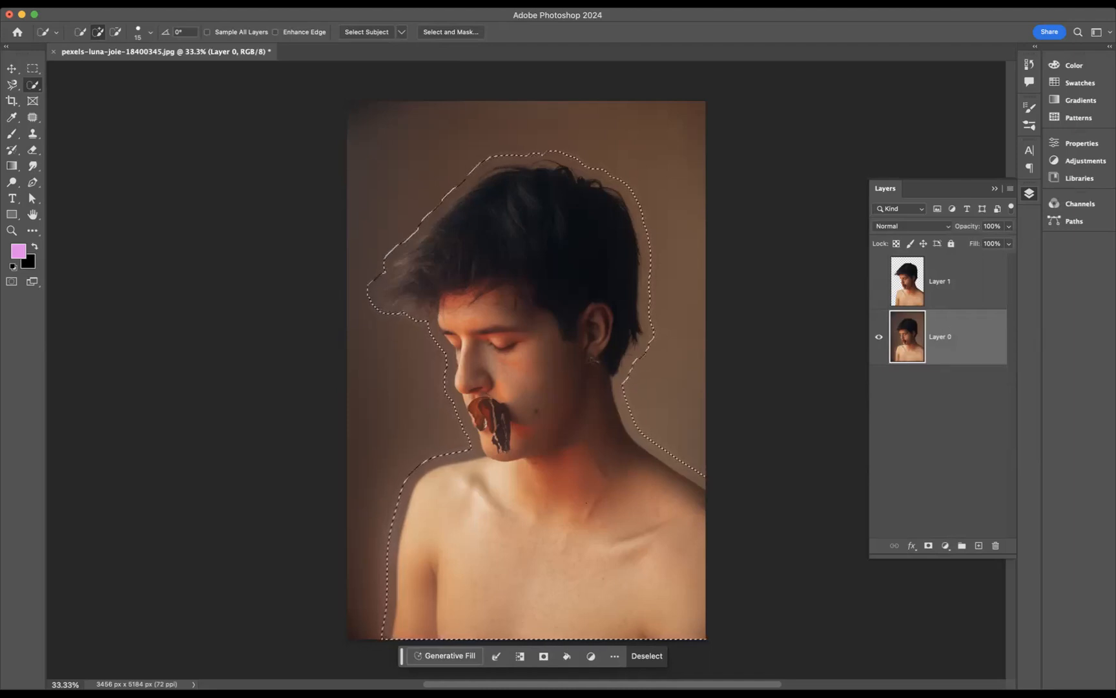
click(567, 657)
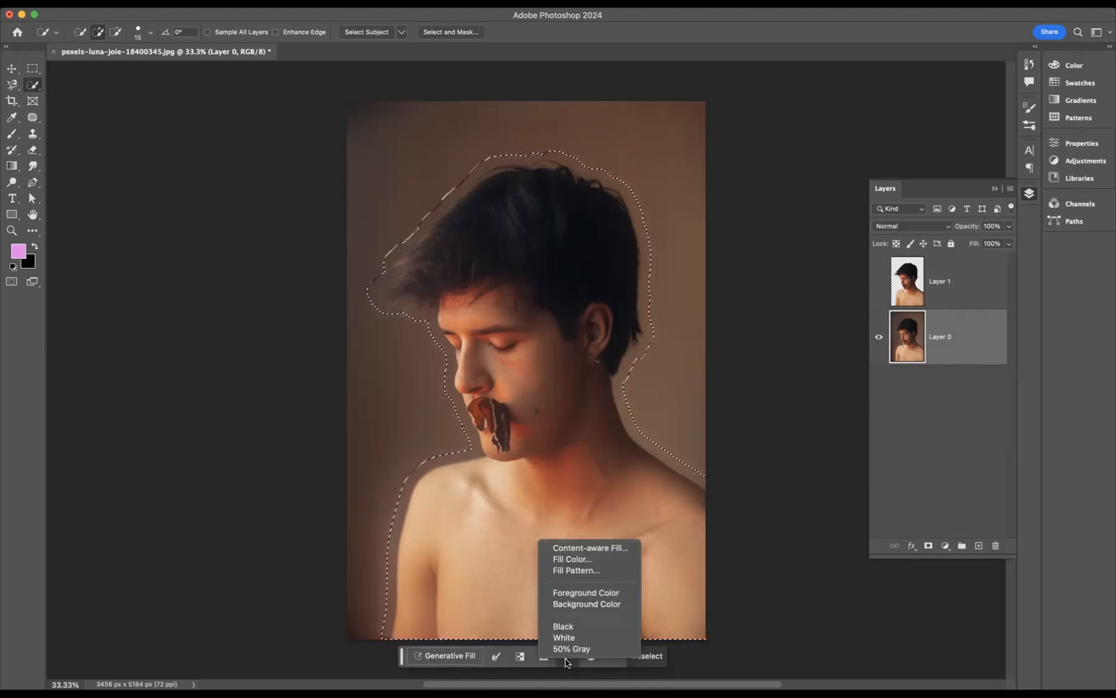
click(609, 548)
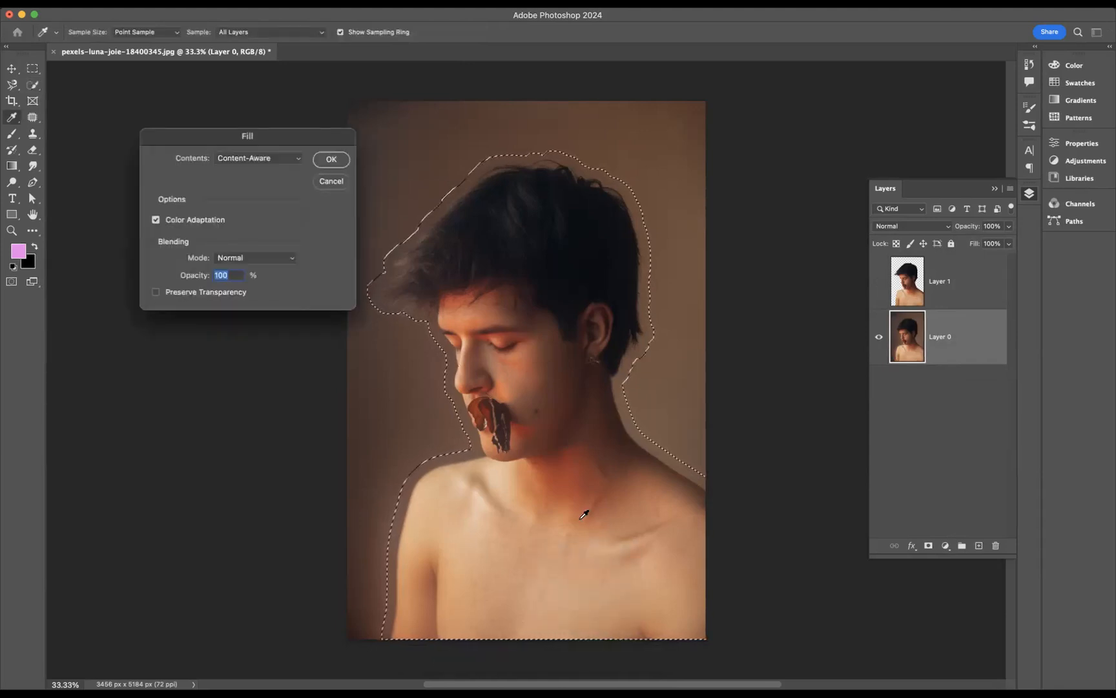
click(330, 159)
key(w)
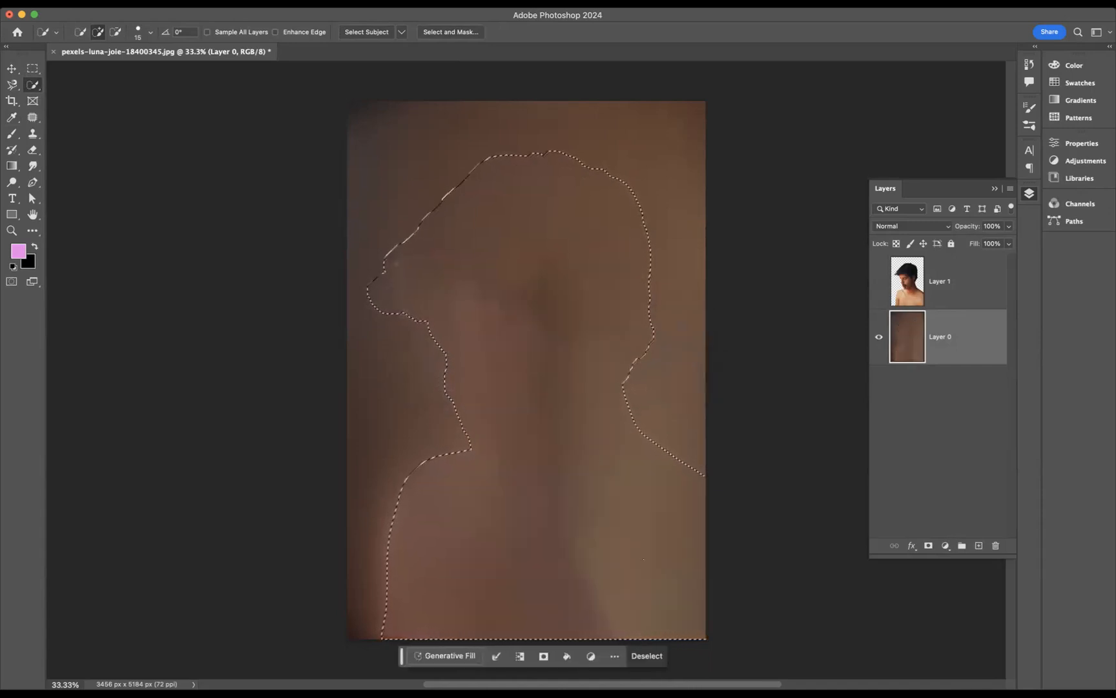
key(super+d)
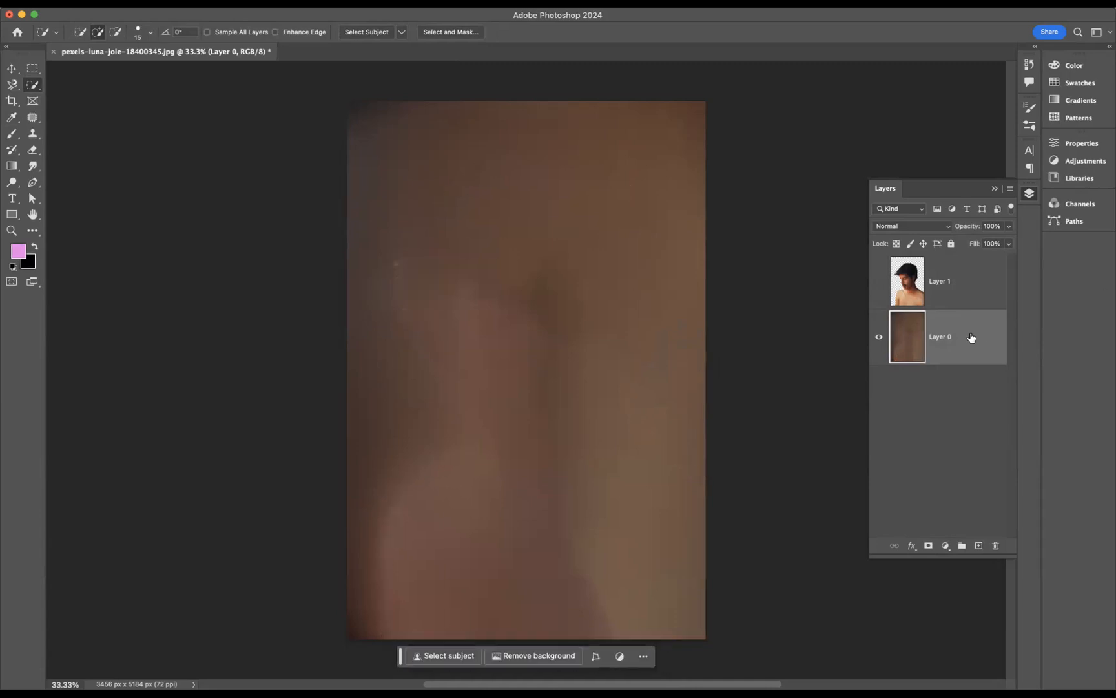
- Smooth the filled background in Layer 0 with a strong Gaussian Blur
click(339, 3)
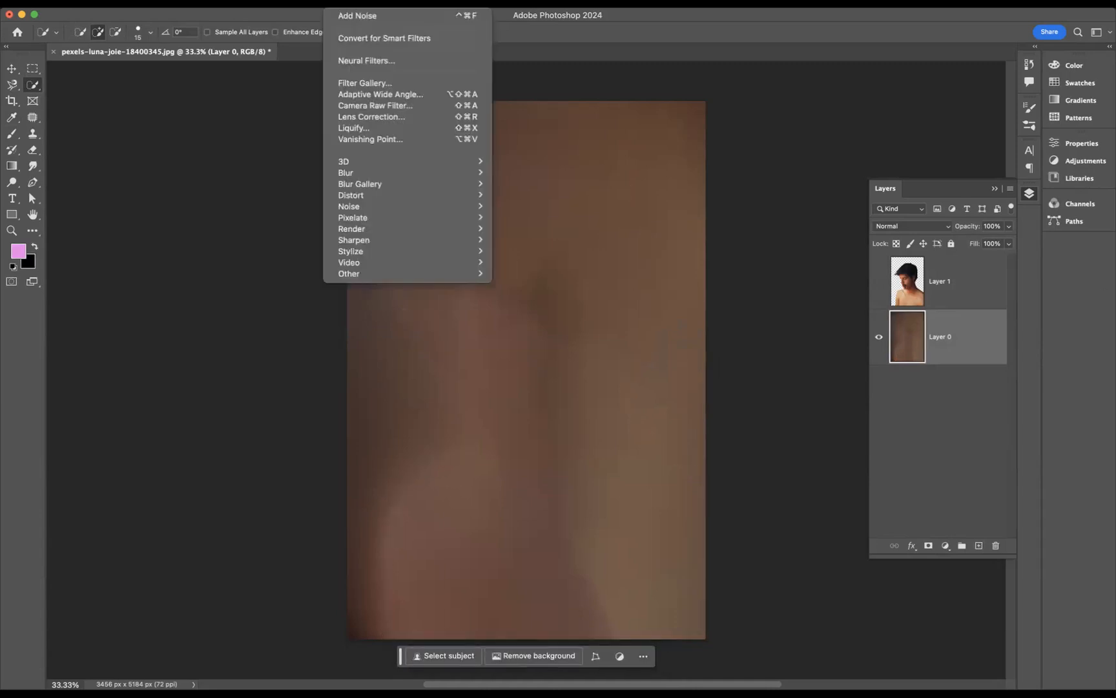
mouse_move(462, 171)
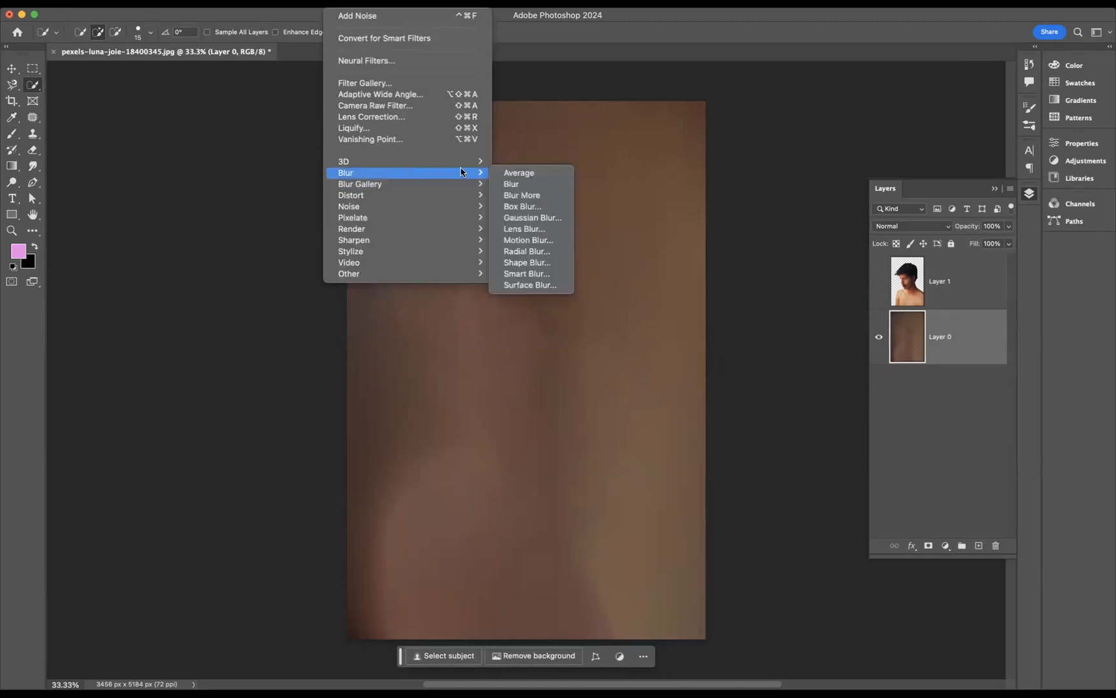
click(533, 217)
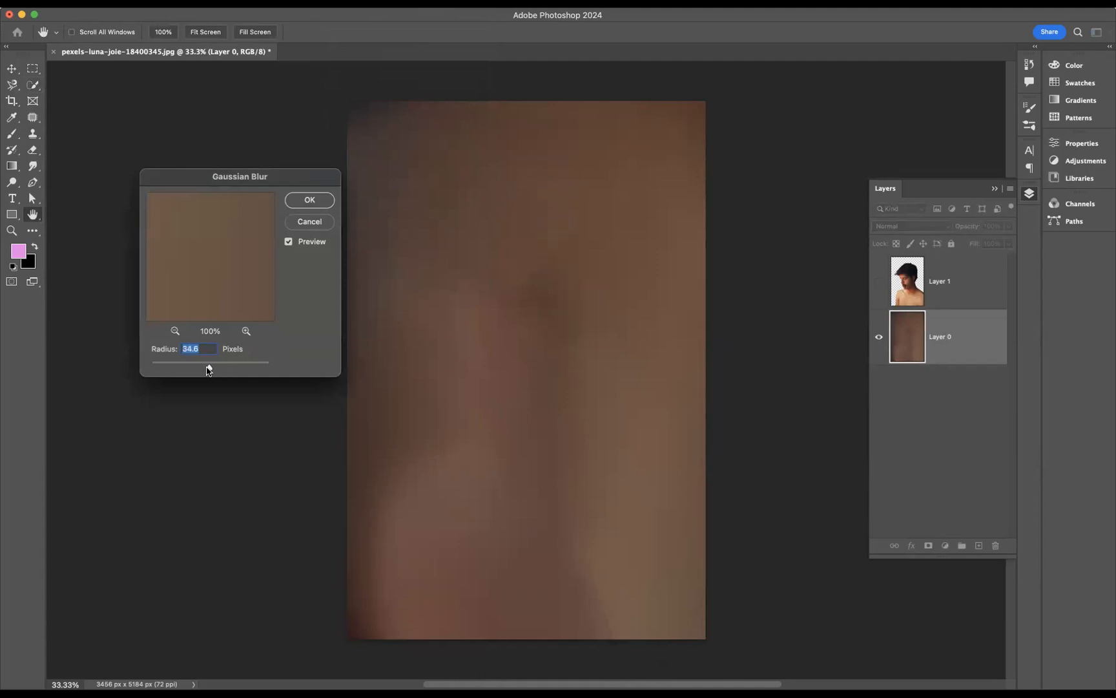
mouse_move(224, 370)
mouse_down()
mouse_move(246, 370)
mouse_move(223, 370)
mouse_up()
click(310, 199)
key(w)
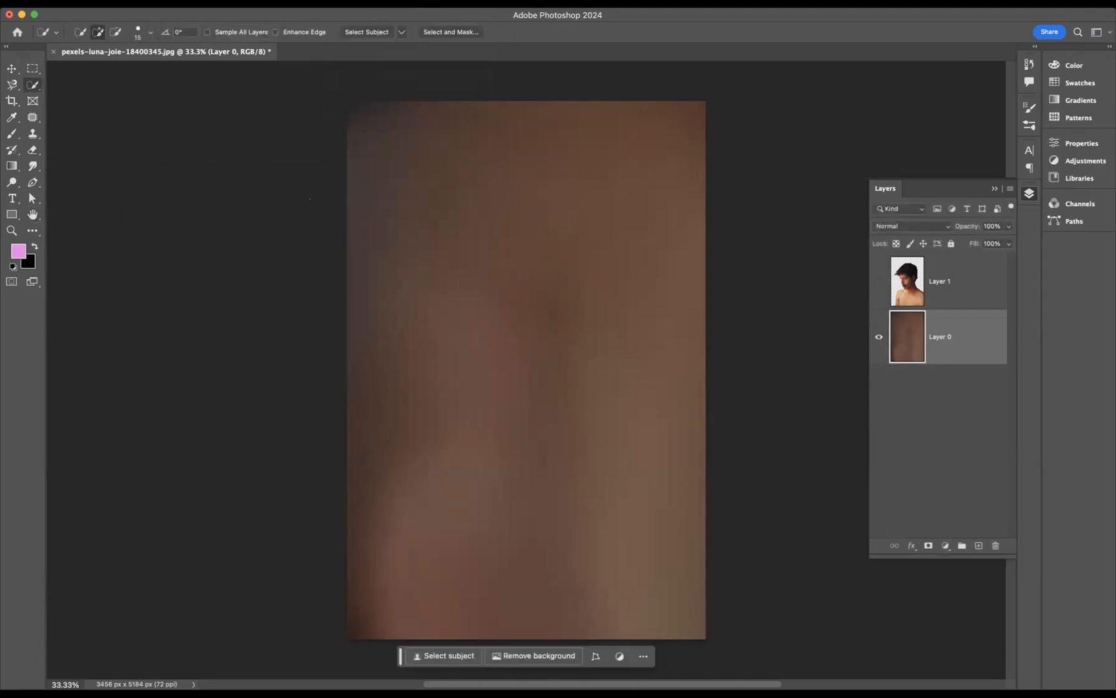
- Show Layer 1 again and convert it together with Layer 0 into one smart object
click(879, 282)
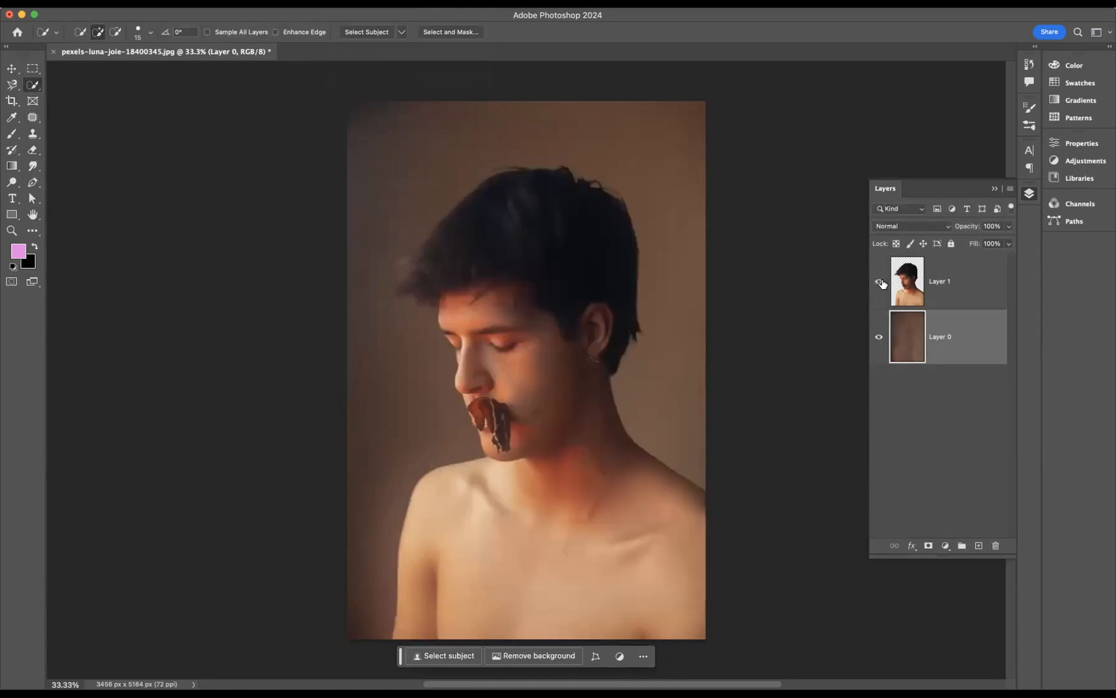
shift+click(971, 282)
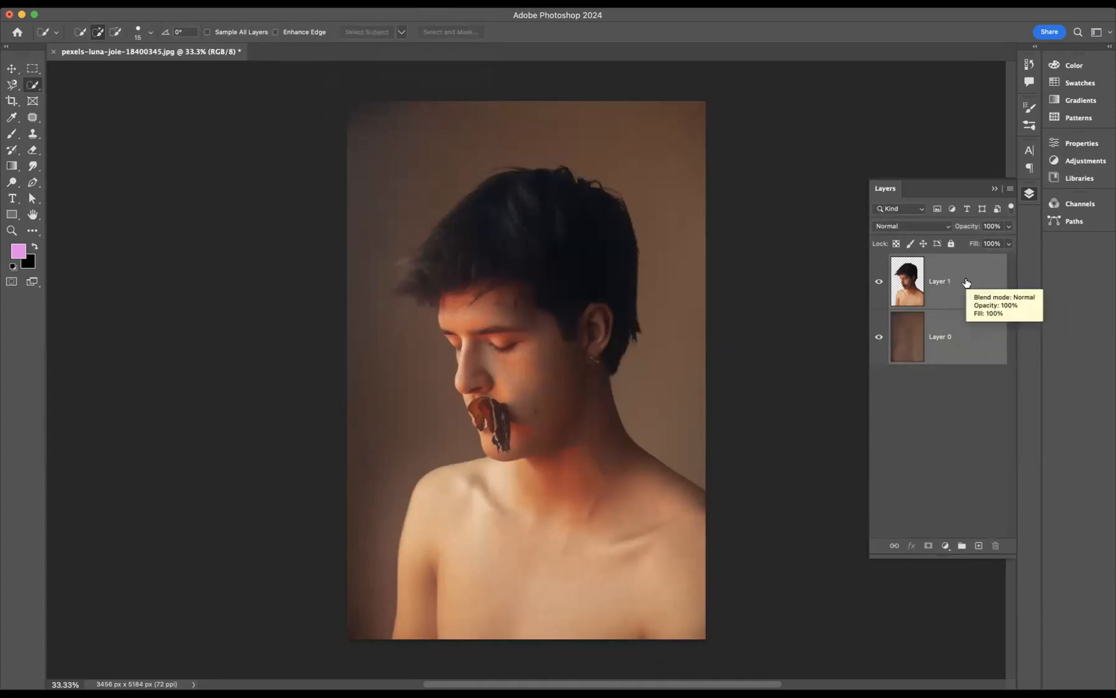
right_click(965, 279)
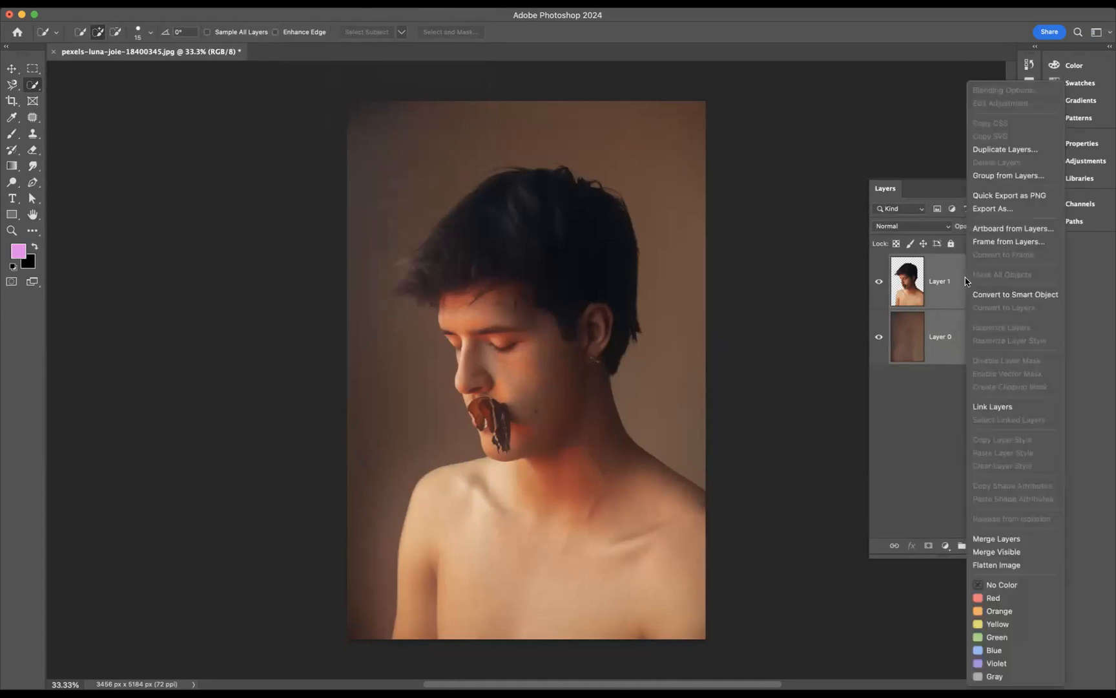
click(998, 296)
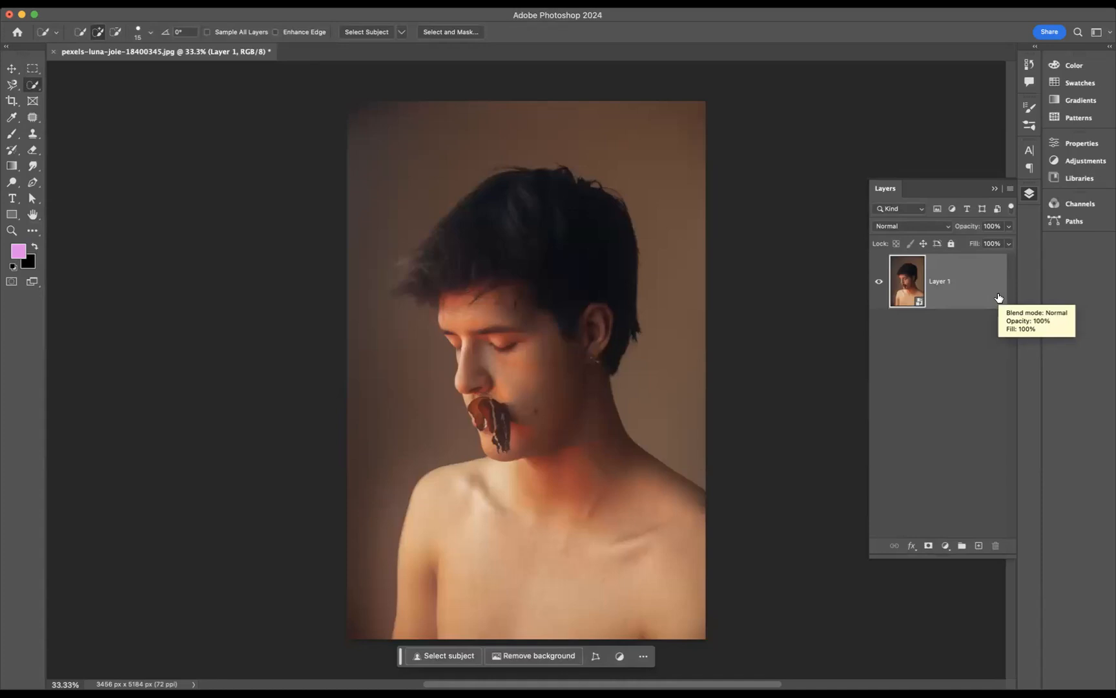
- Apply a Black and White adjustment to the smart object with Reds 24, Yellows 22, Greens 22 and Cyans 47
key(super+alt+shift+b)
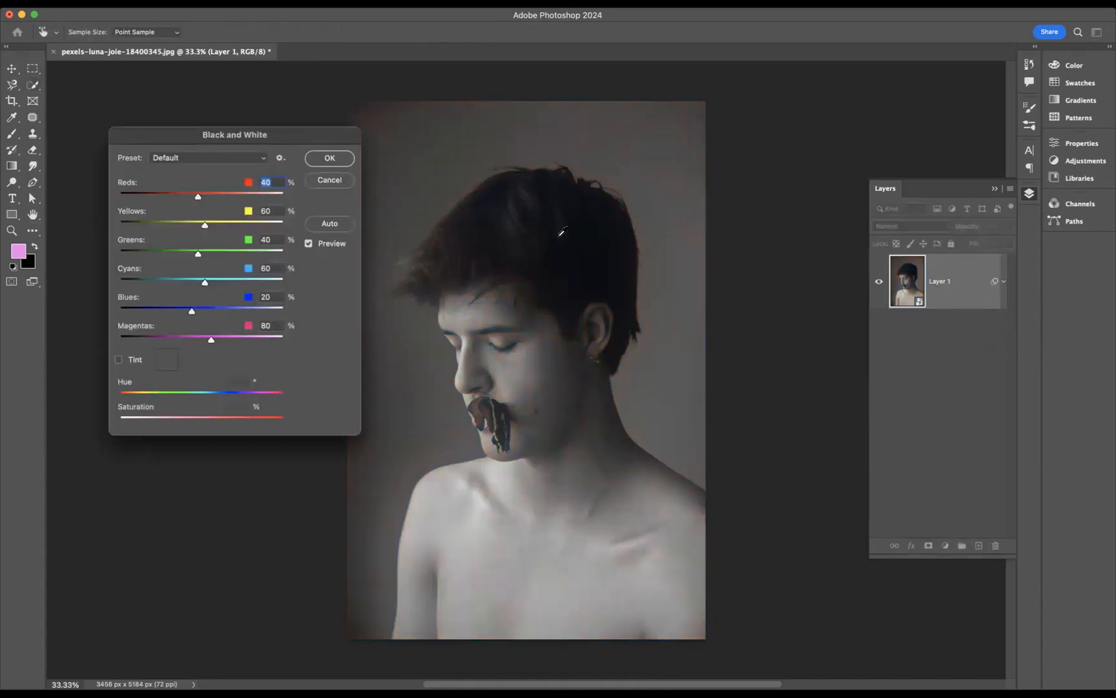
drag(198, 197, 201, 283)
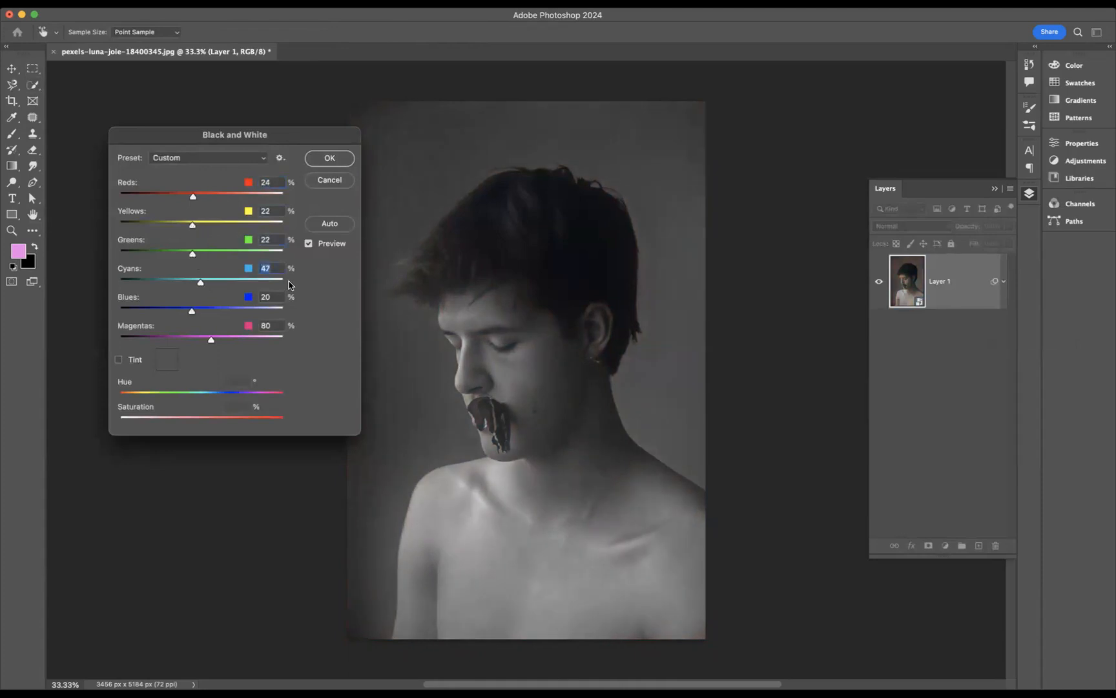
click(326, 158)
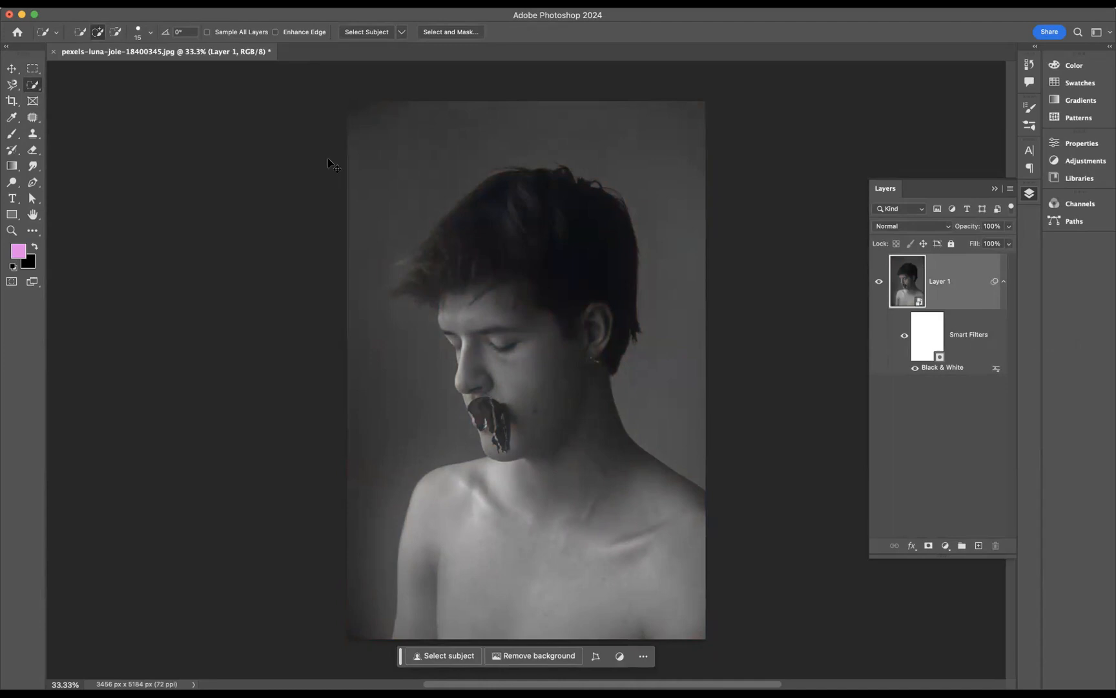
- Add contrast with an S-shaped Curves adjustment, mapping input 73 to 56 and input 152 to about 165
key(super+m)
drag(455, 312, 460, 319)
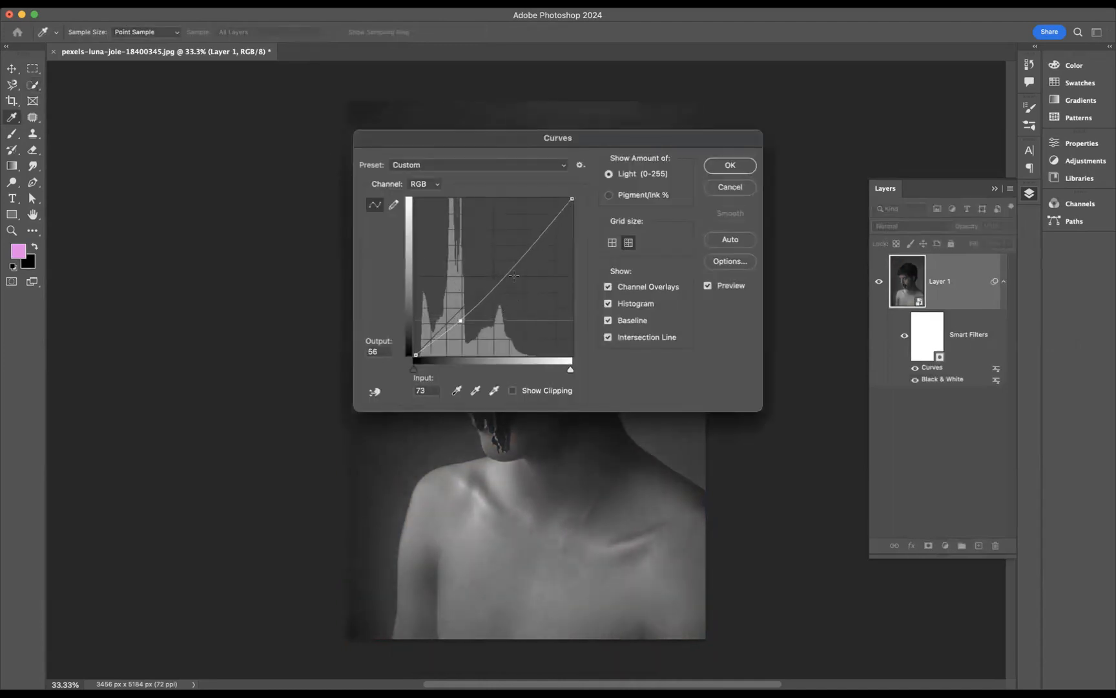
drag(517, 264, 506, 250)
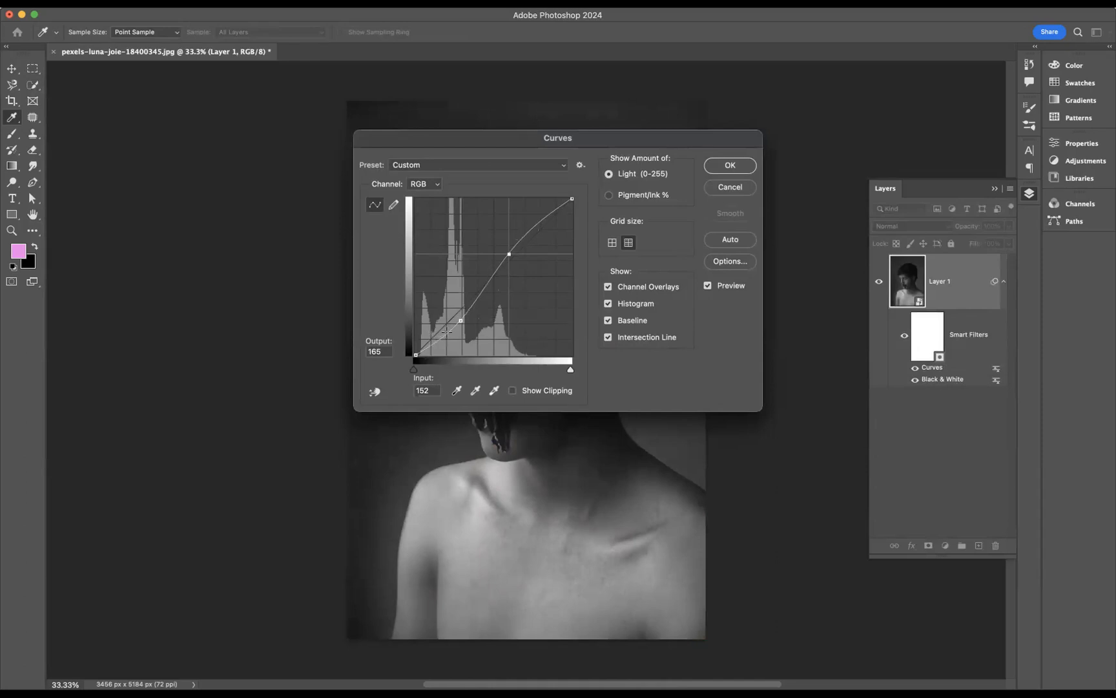
click(727, 169)
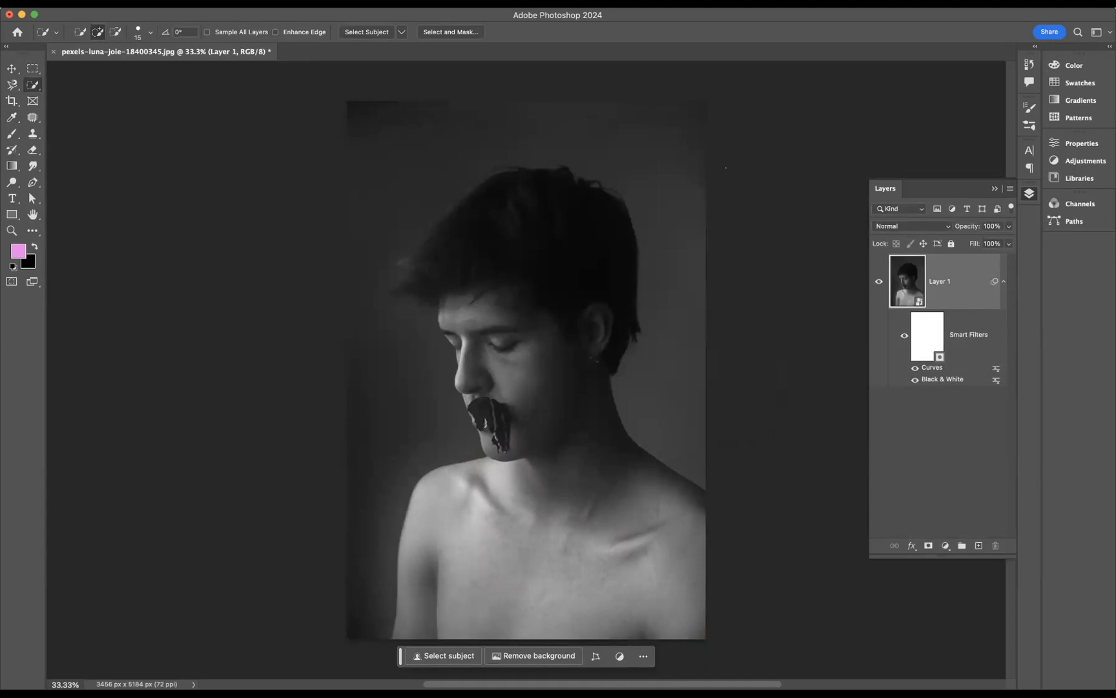
- Add a new empty layer above the portrait and set its blend mode to Multiply
click(978, 545)
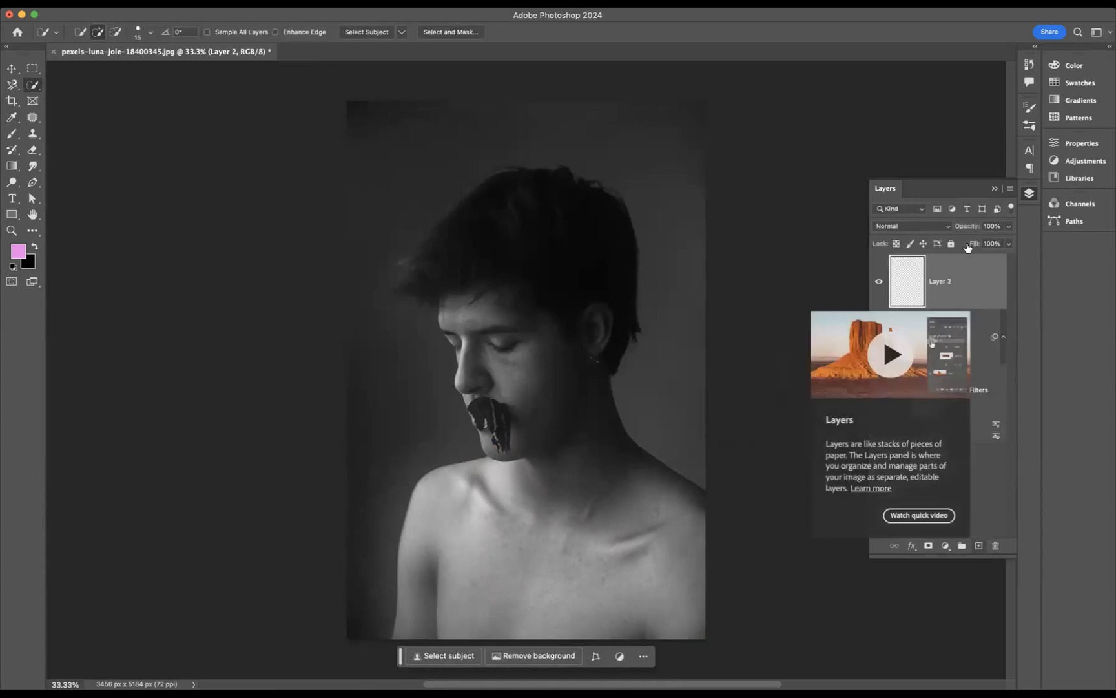
click(938, 232)
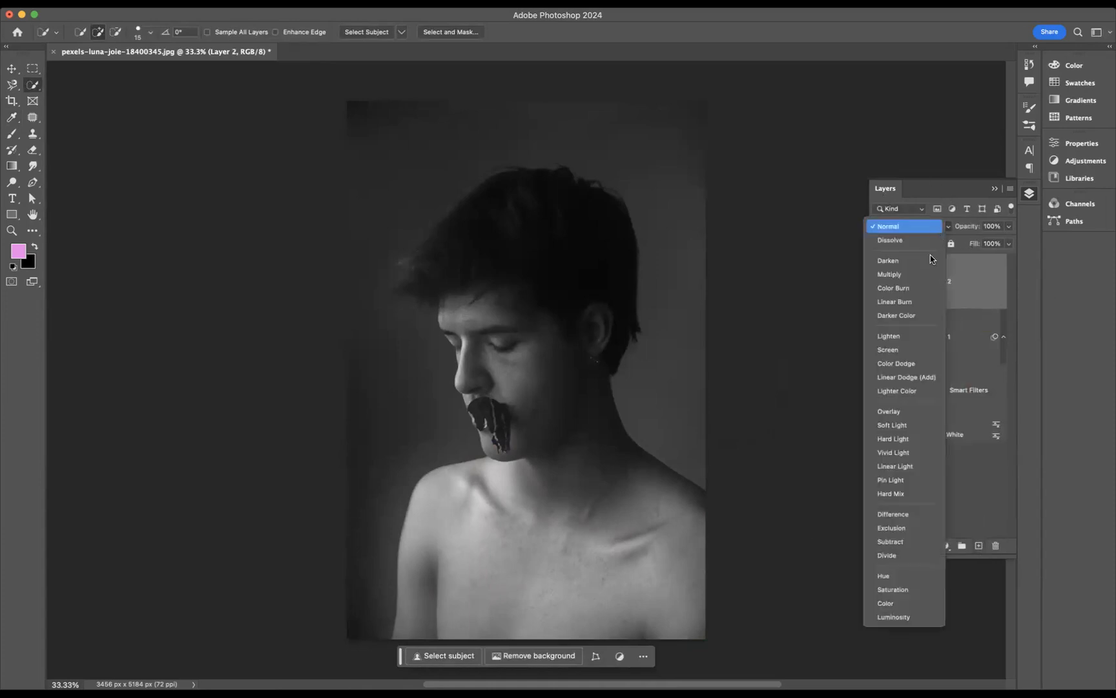
click(890, 274)
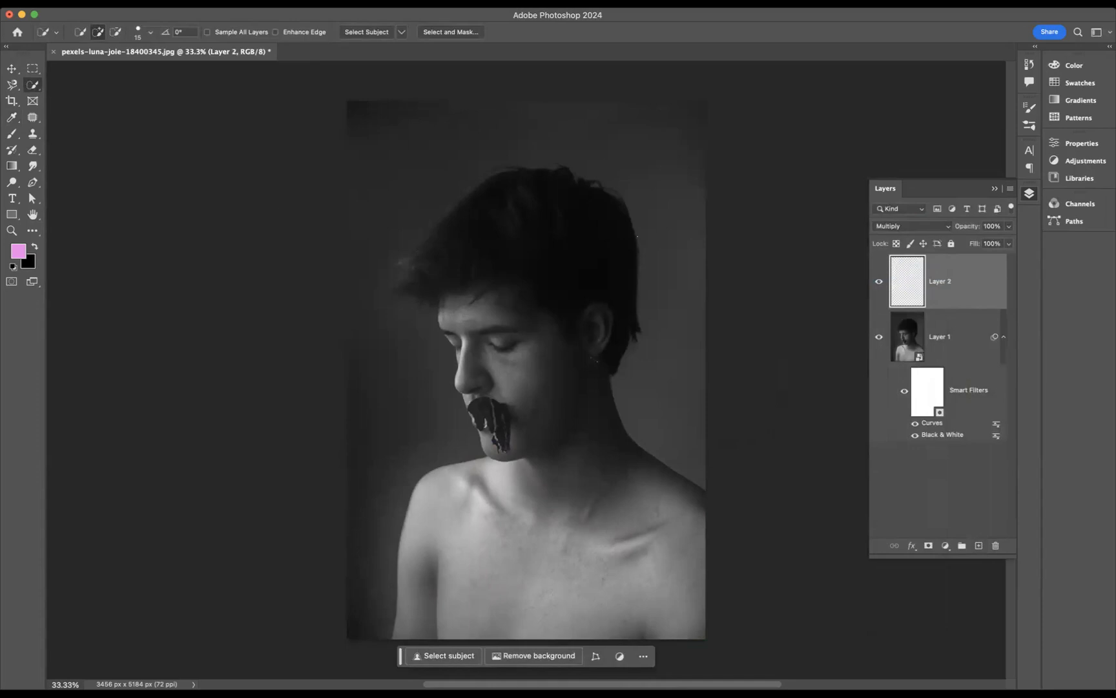
- Paint soft pink colour over the face, the front of the hair and the backdrop beside them, using the Brush at 70% flow
click(12, 133)
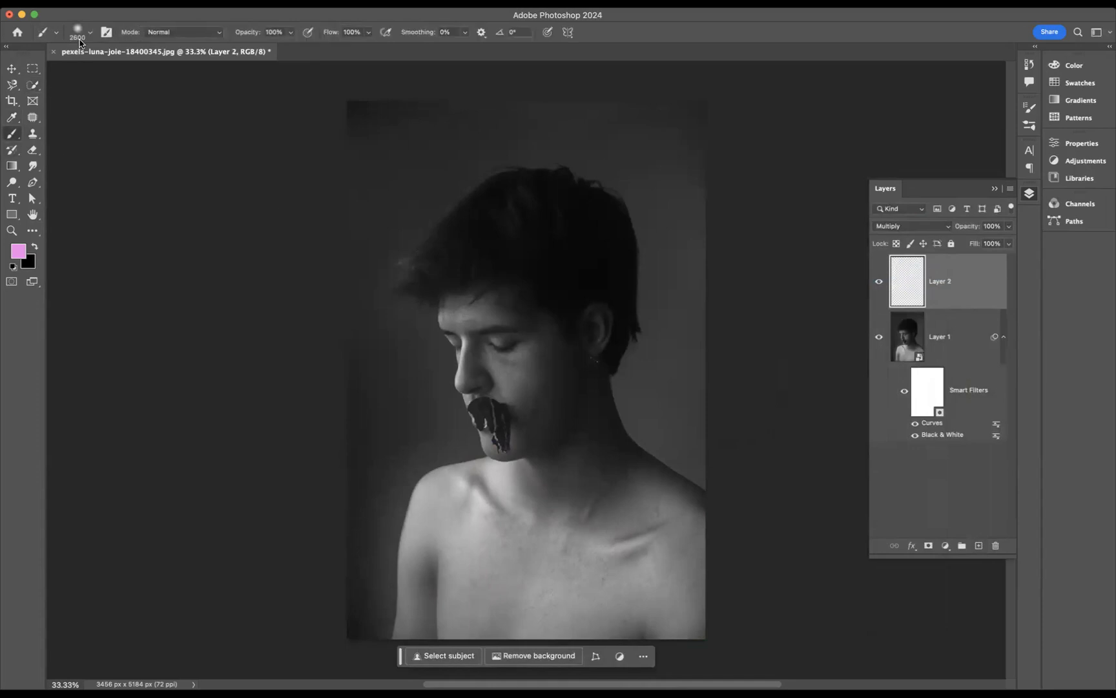
click(368, 32)
drag(369, 47, 351, 49)
drag(407, 252, 462, 317)
drag(414, 213, 462, 319)
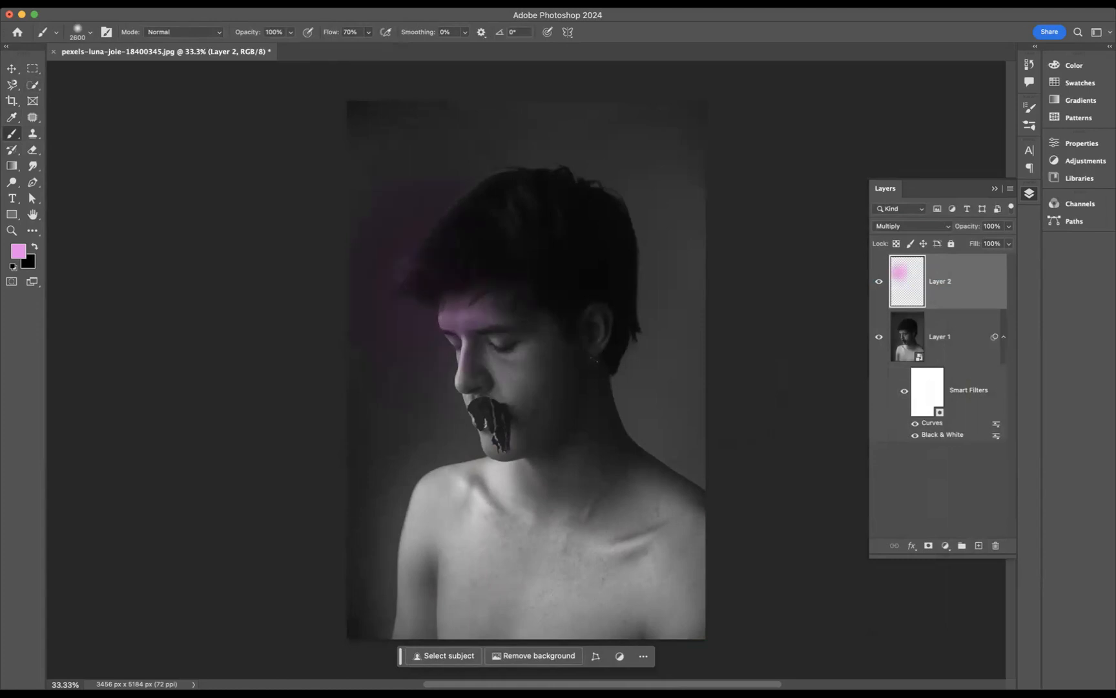
drag(465, 213, 510, 168)
- Set the foreground colour to warm yellow edcb64 and brush it over the shoulder and chest on the image's left side
click(19, 251)
click(824, 348)
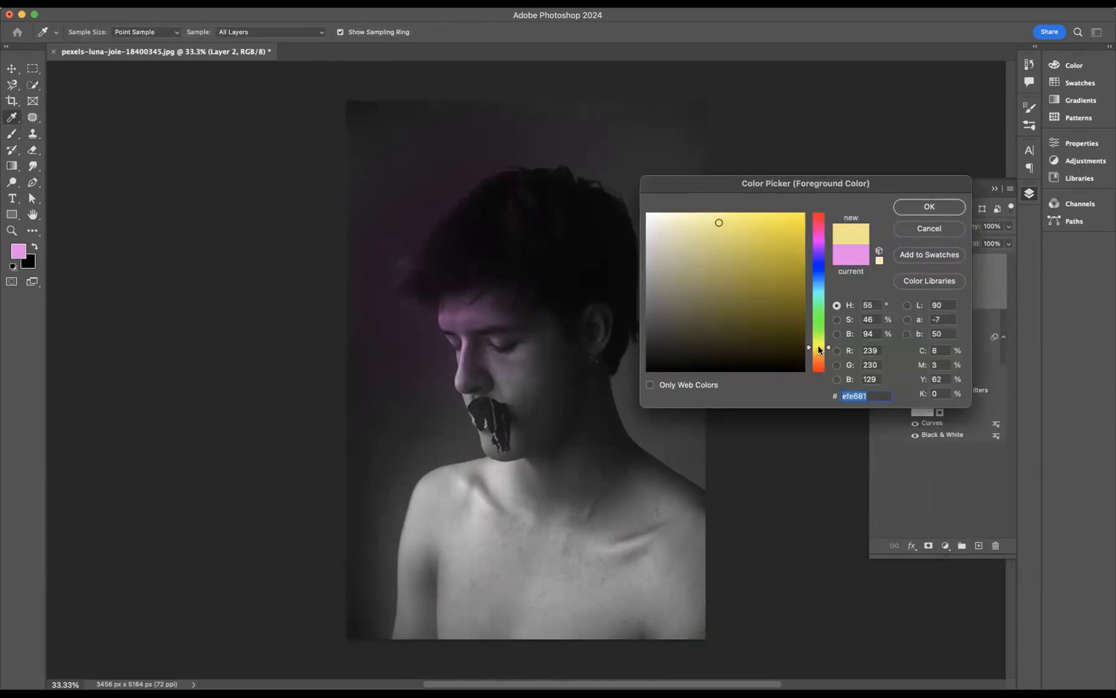
drag(822, 353, 822, 354)
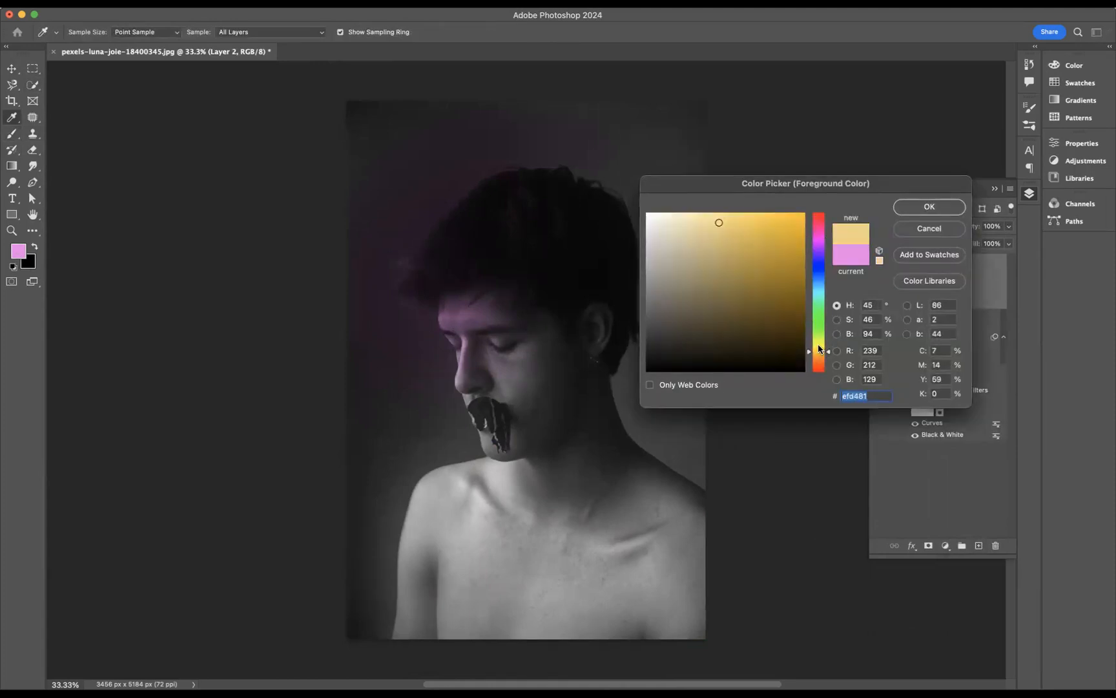
click(739, 223)
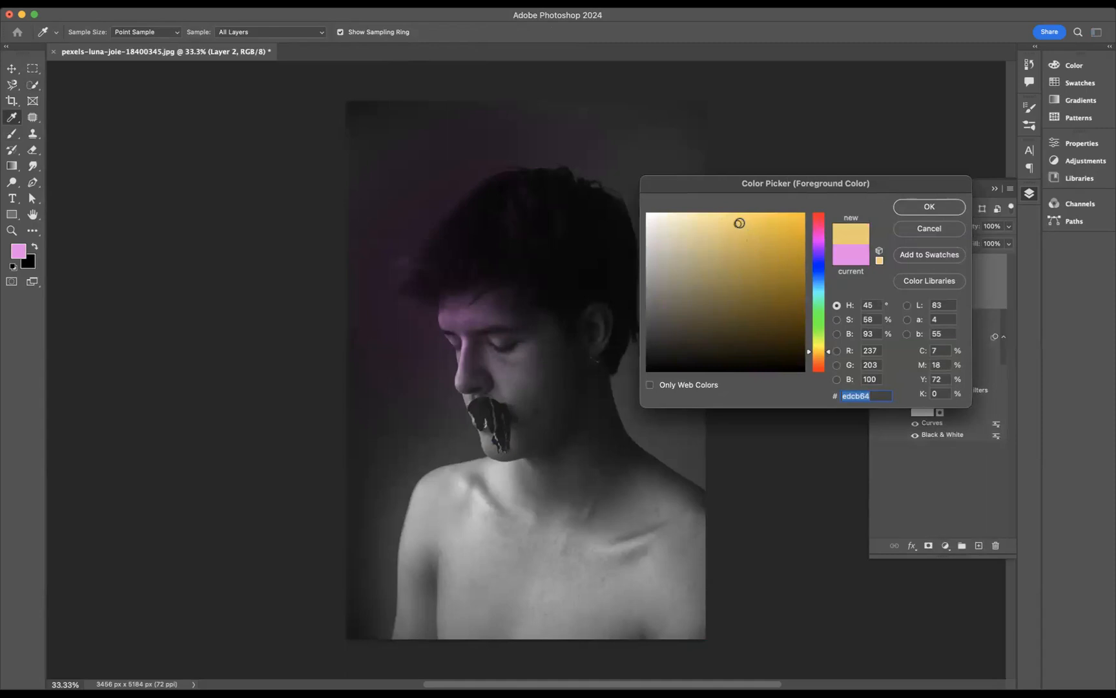
click(913, 207)
mouse_move(430, 478)
mouse_down()
mouse_move(414, 536)
mouse_move(420, 588)
mouse_up()
drag(511, 478, 504, 601)
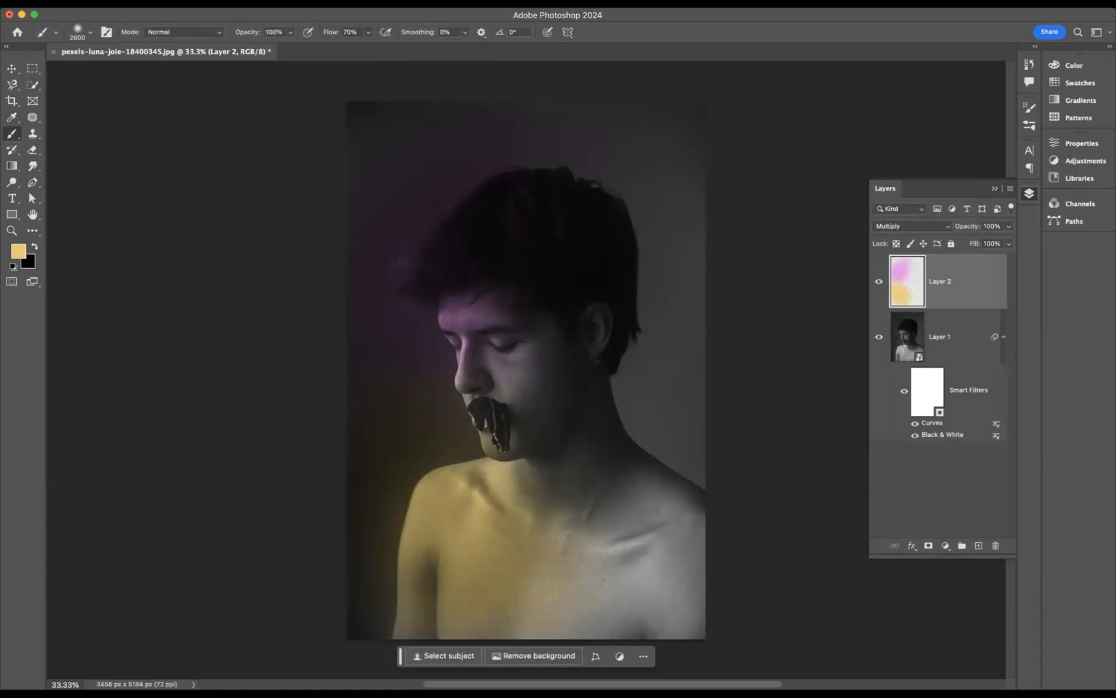
- Apply an Add Noise filter to the Layer 1 smart object with a 10% amount, Gaussian distribution and Monochromatic on
click(11, 68)
click(111, 144)
click(962, 281)
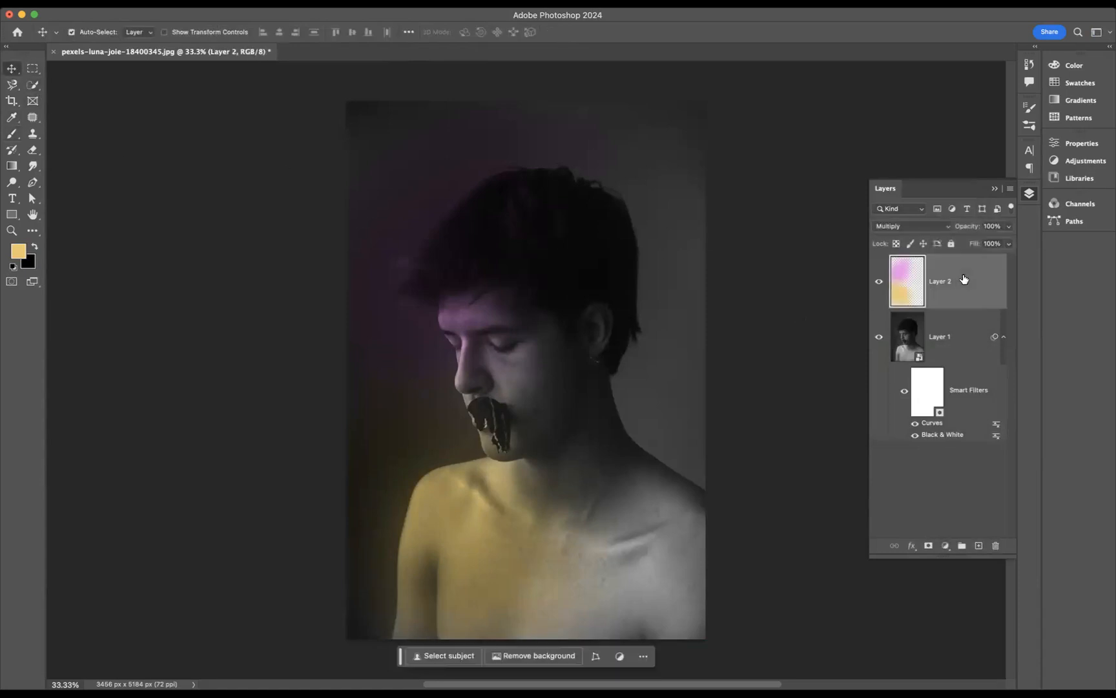
click(970, 351)
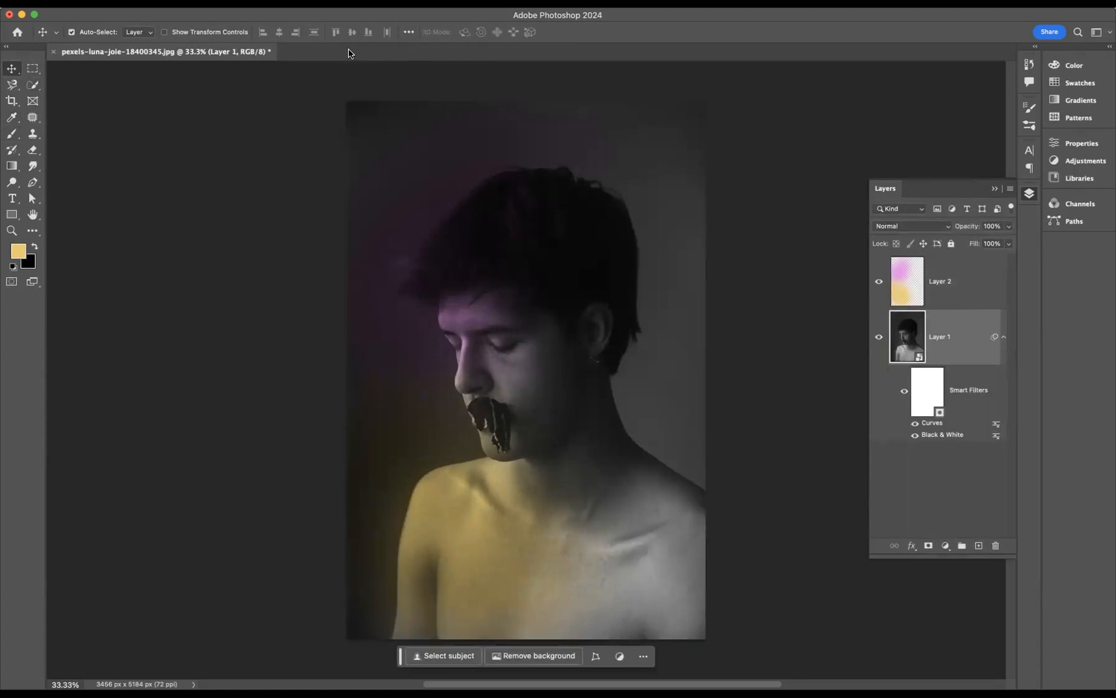
click(336, 1)
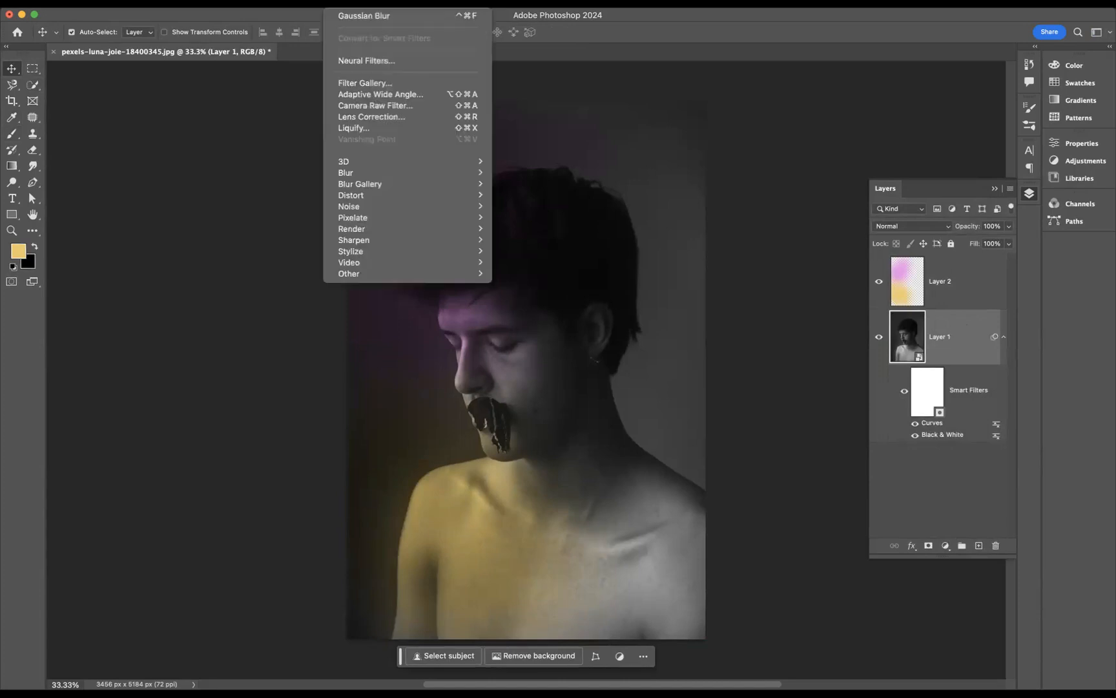
mouse_move(485, 206)
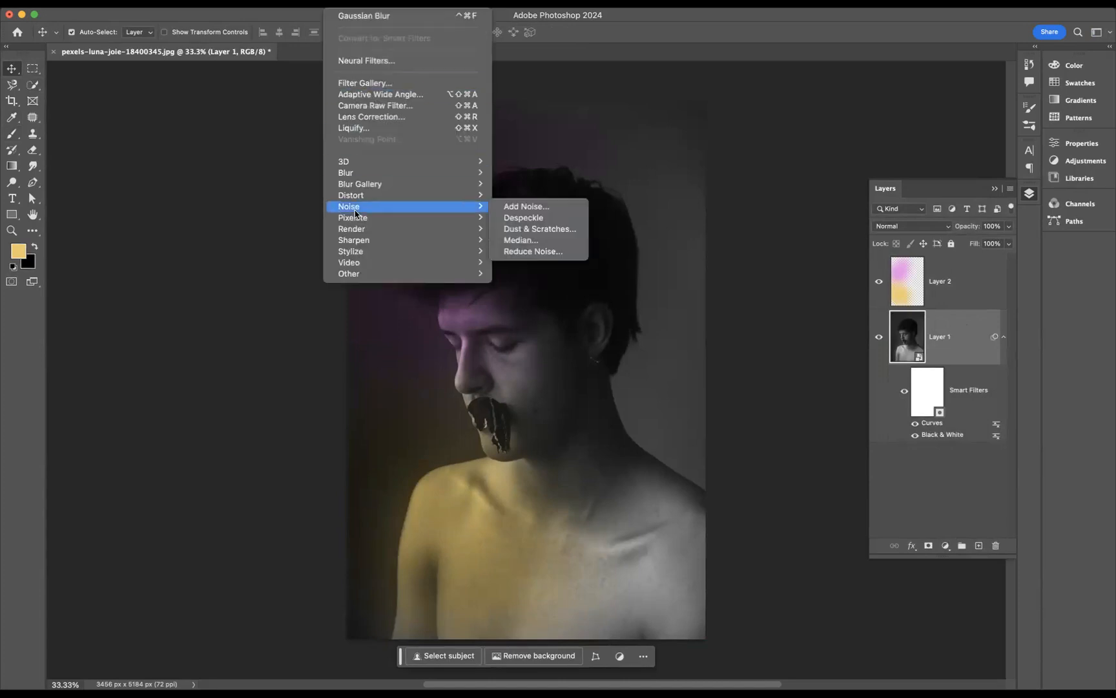
click(542, 207)
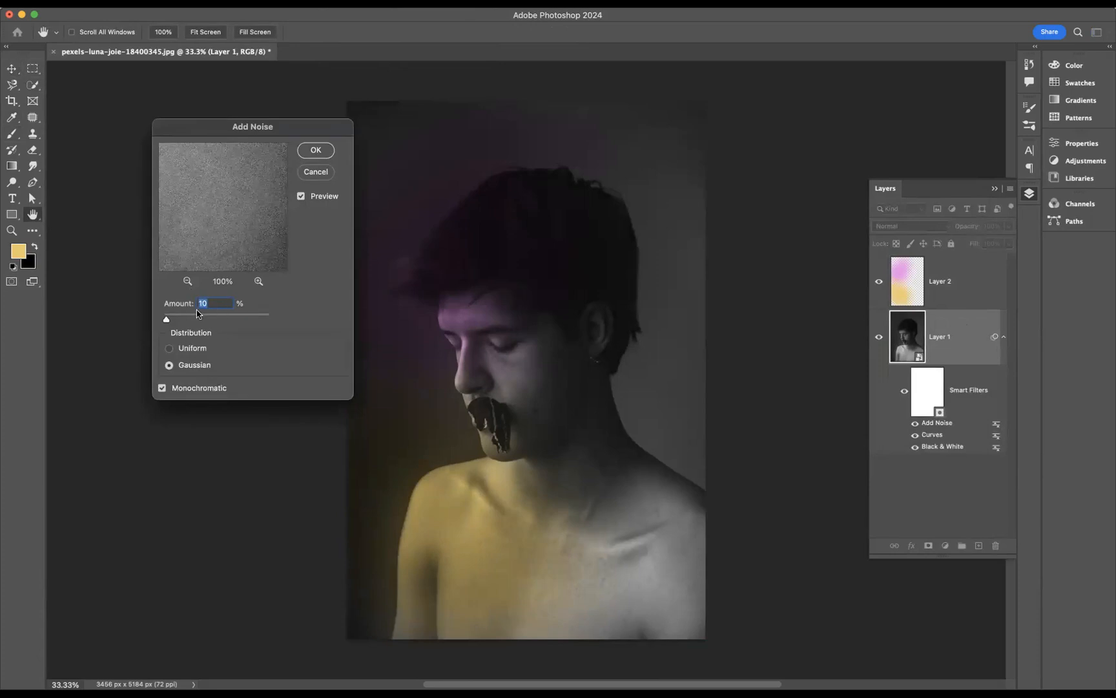
drag(166, 319, 172, 322)
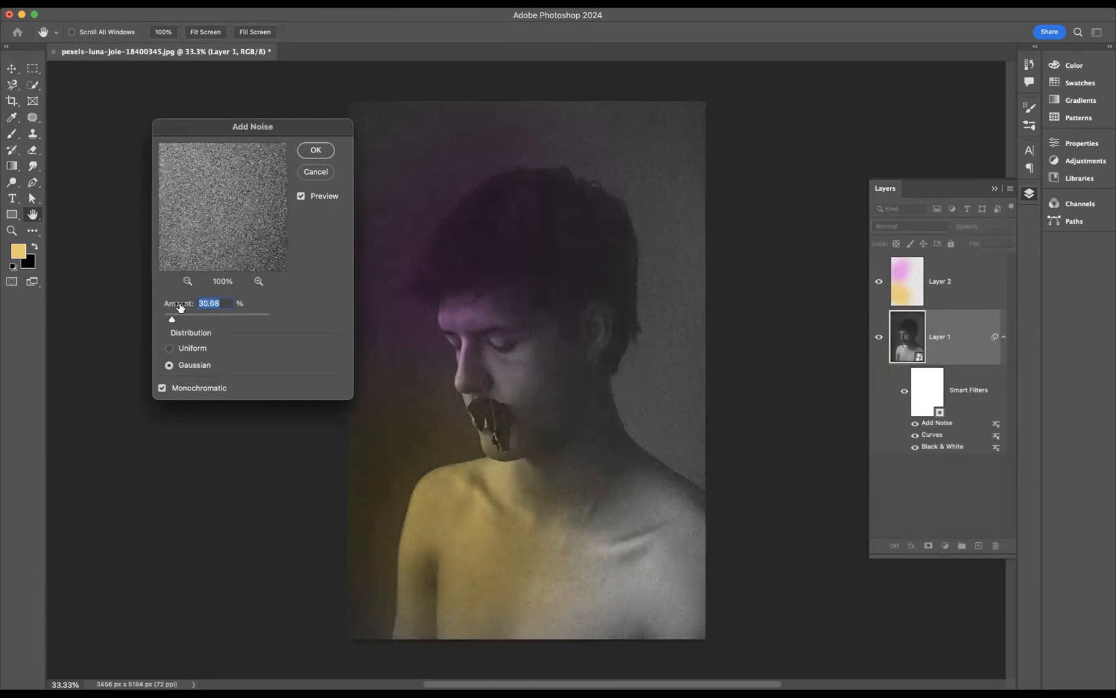
text(10)
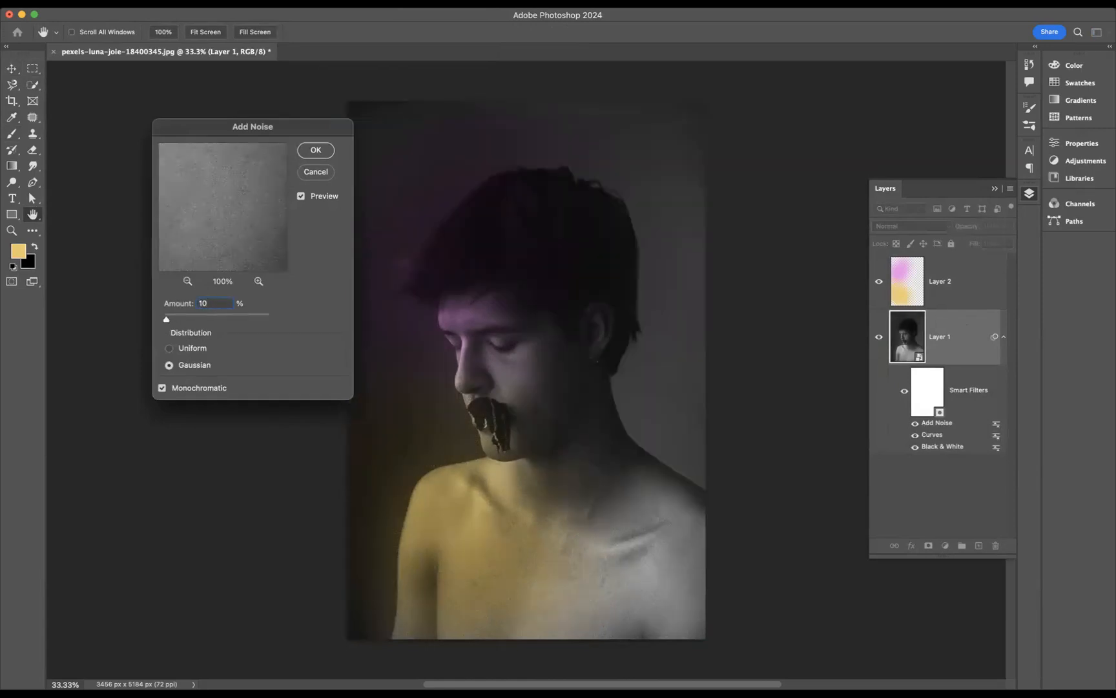
click(321, 154)
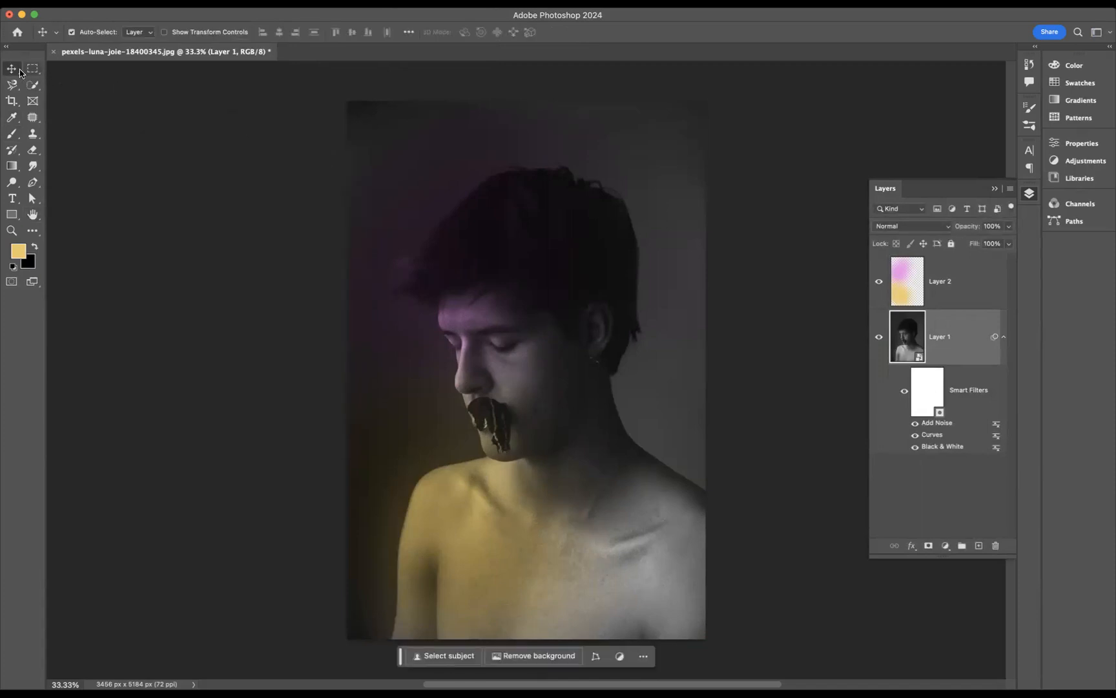
- View the coloured portrait in full-screen mode without the interface, fitted to the screen
click(259, 223)
key(f)
key(f)
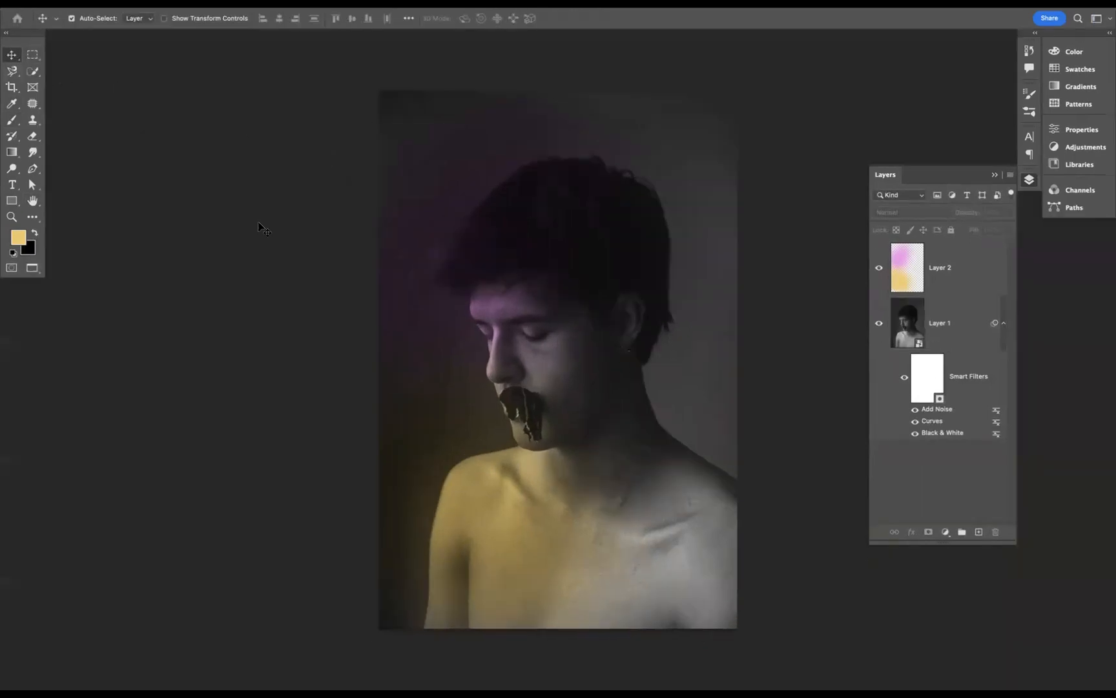
key(ctrl+0)
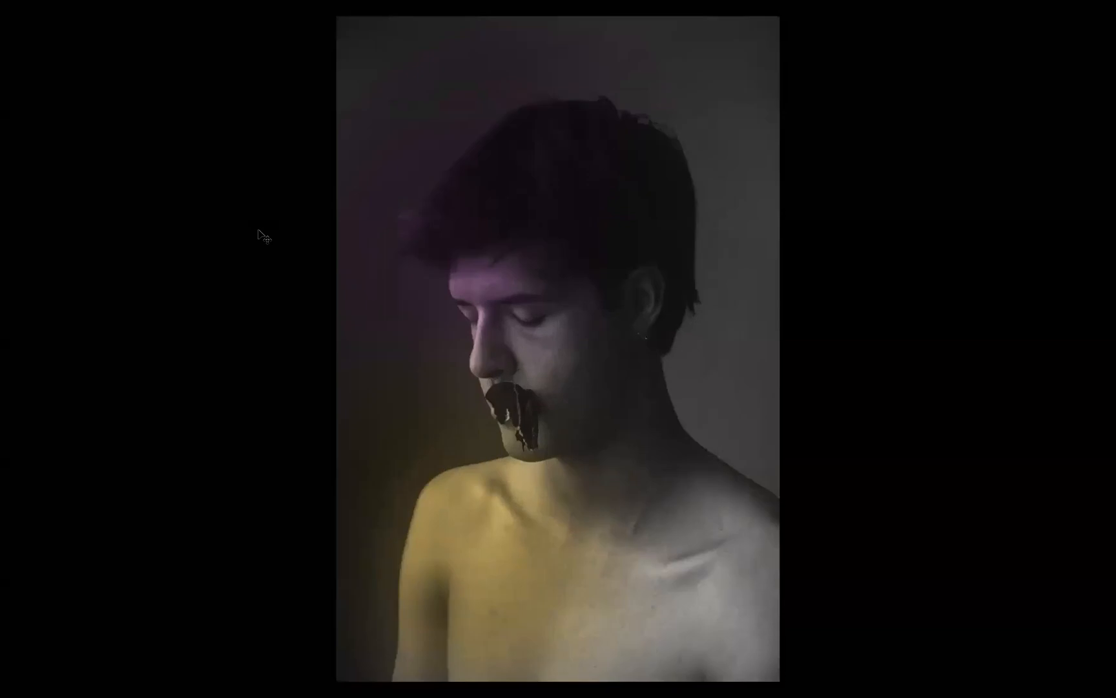